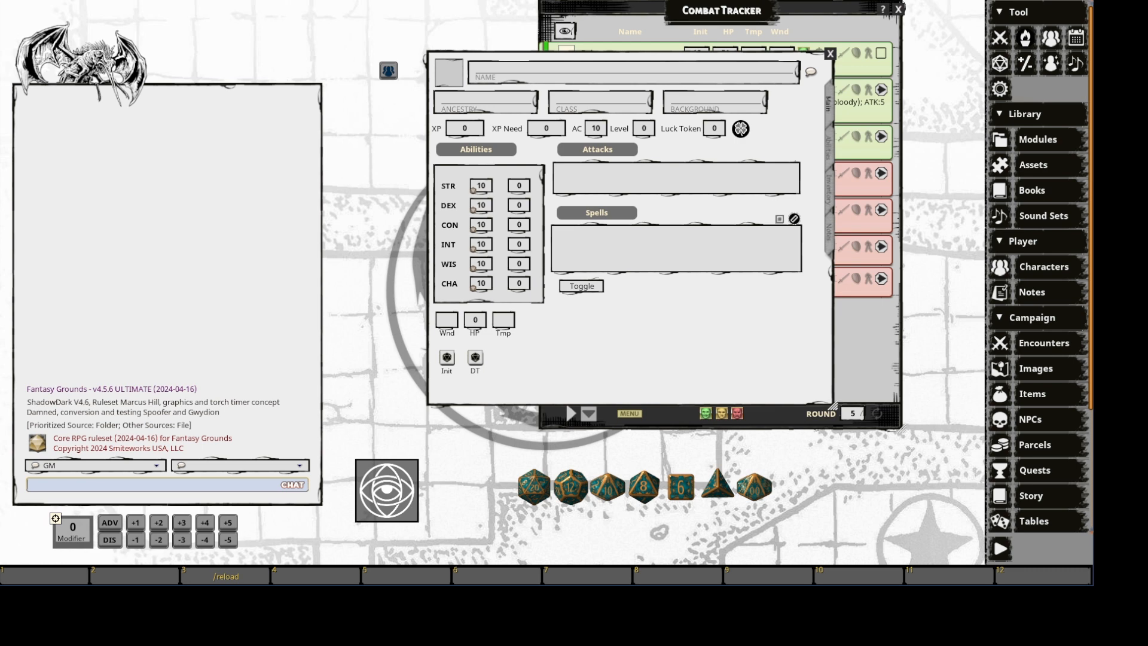
Assign the Acolyte background to the blank character sheet and view its description.
left_click_drag(765, 373, 699, 379)
scroll(1037, 480, "down", 3)
scroll(1040, 485, "down", 1)
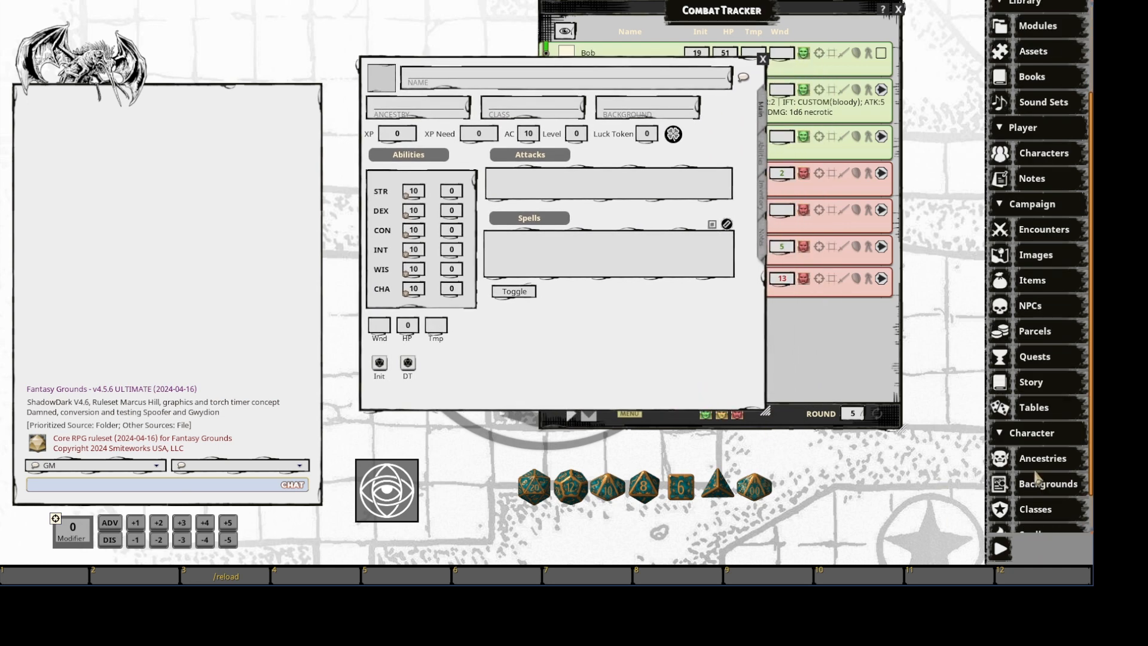
scroll(1053, 469, "down", 1)
left_click(1049, 447)
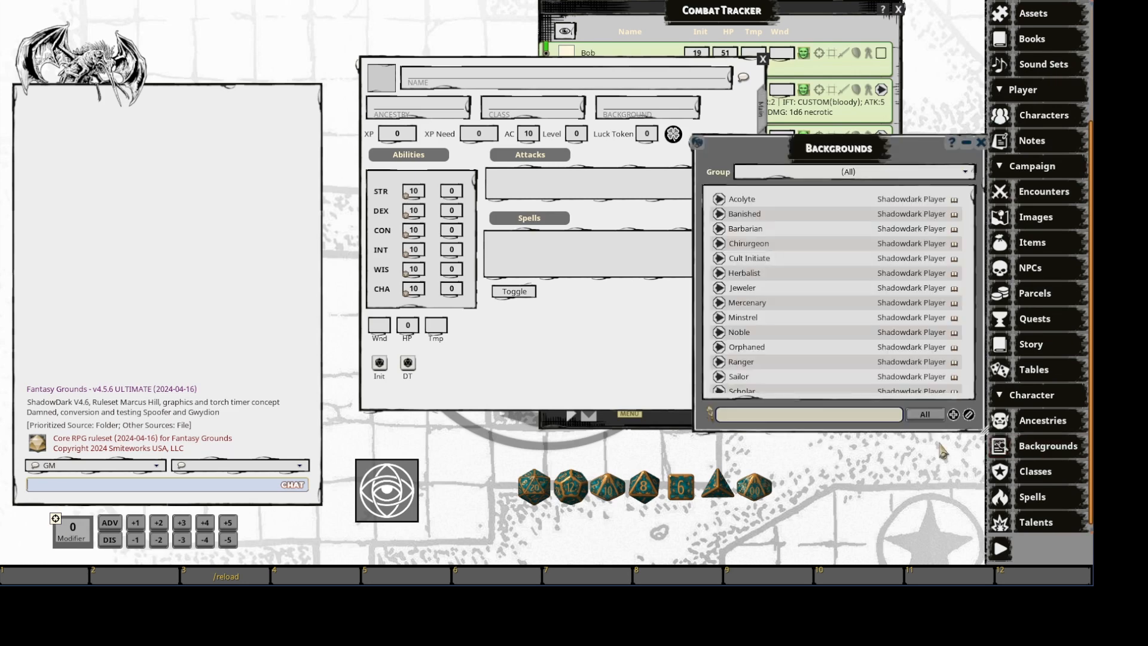
left_click_drag(719, 198, 621, 164)
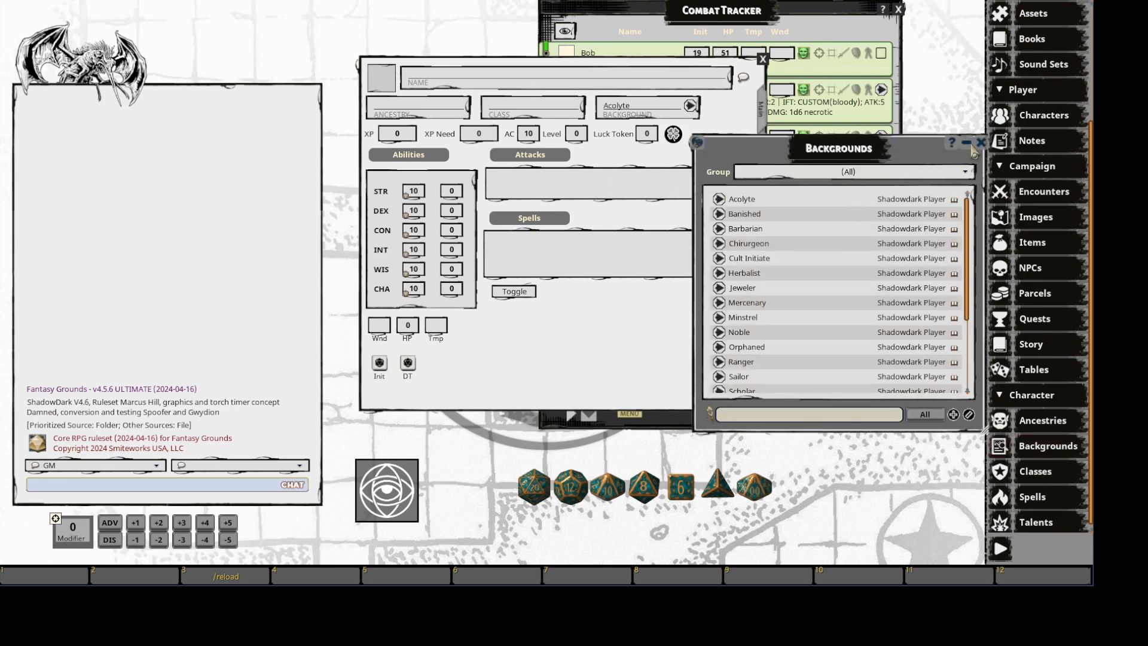
left_click(980, 142)
left_click(691, 106)
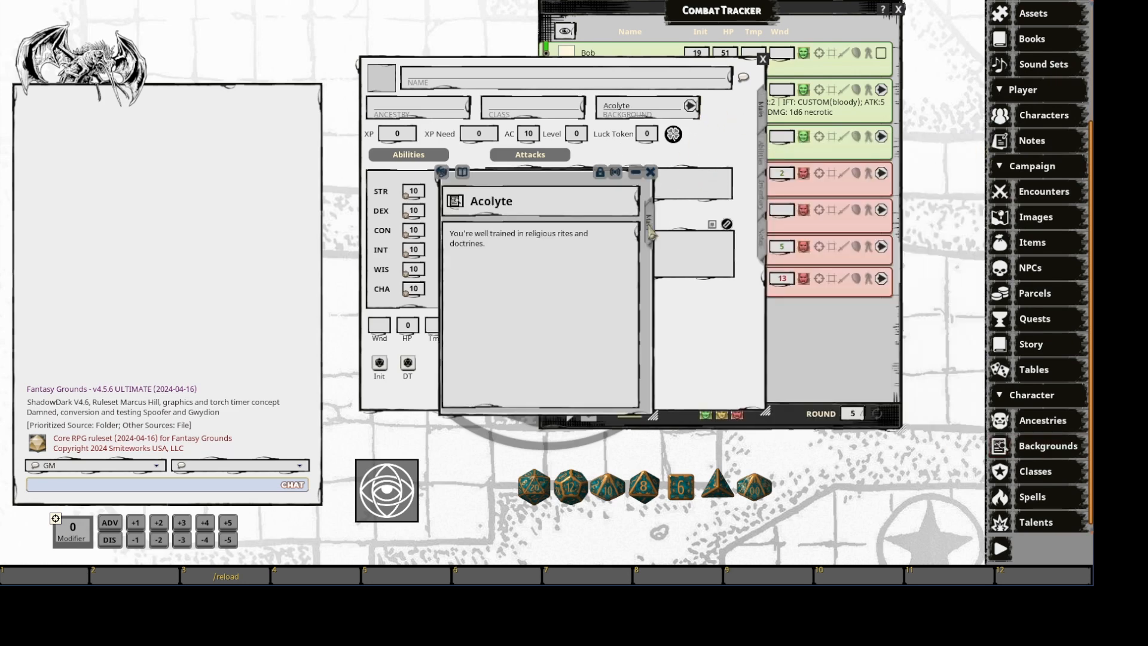
left_click(651, 172)
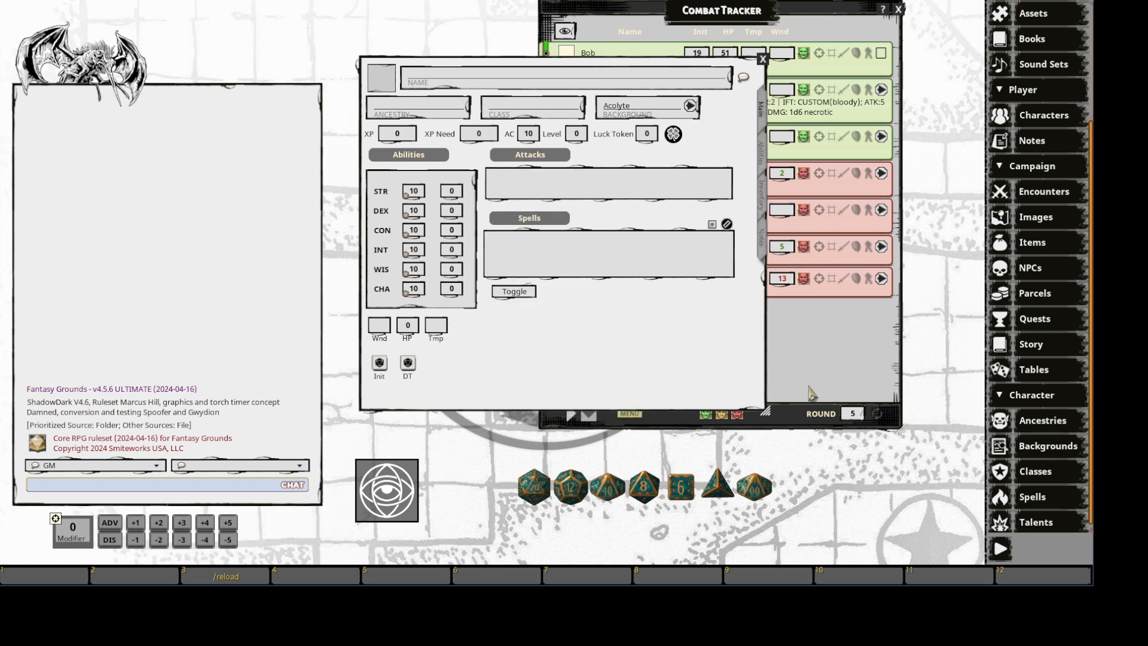
Assign the Half-Orc ancestry from the Shadowdark Player group to the character.
left_click(1043, 420)
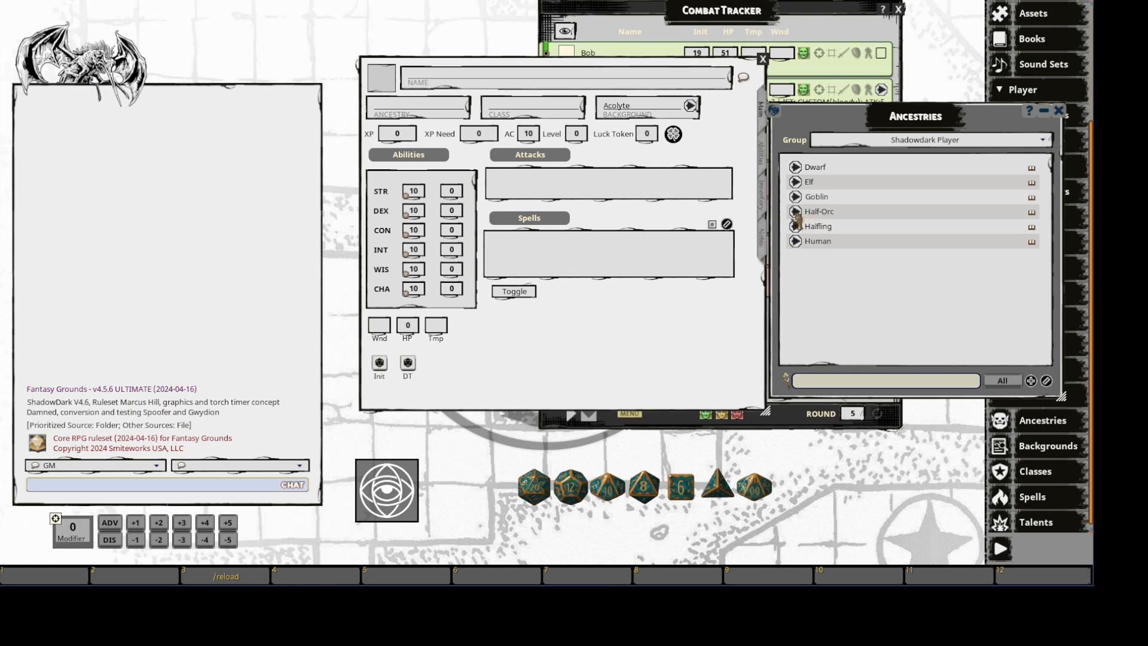
left_click_drag(797, 216, 425, 108)
left_click(1057, 111)
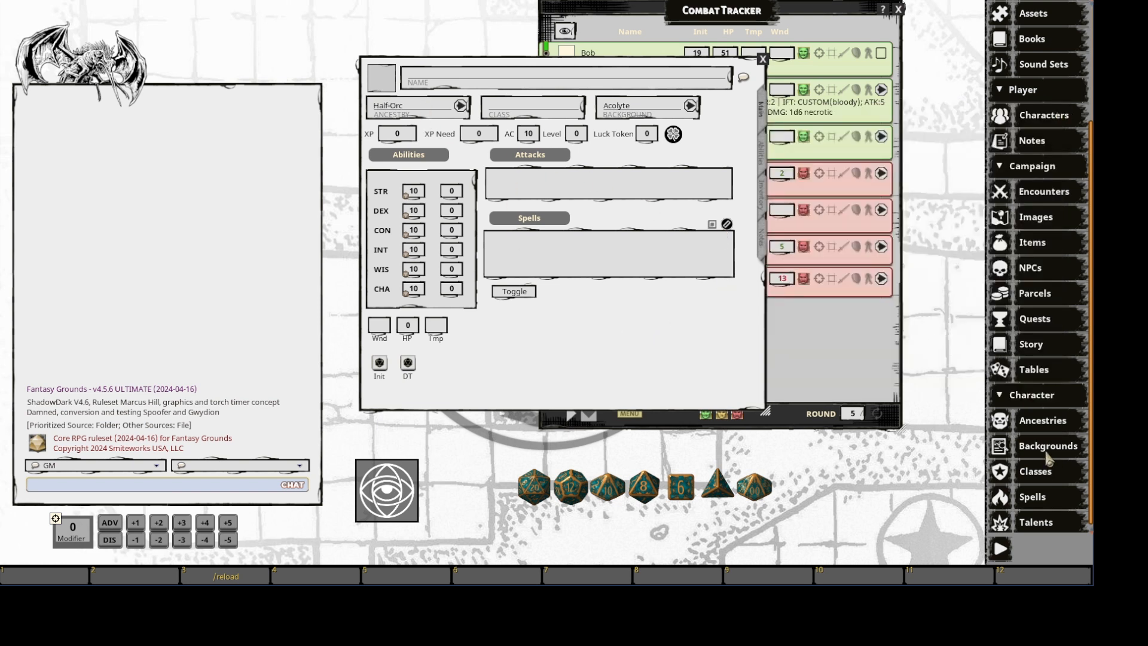
Assign the Fighter class to the character sheet and close the class list.
scroll(1049, 459, "down", 1)
left_click(1039, 470)
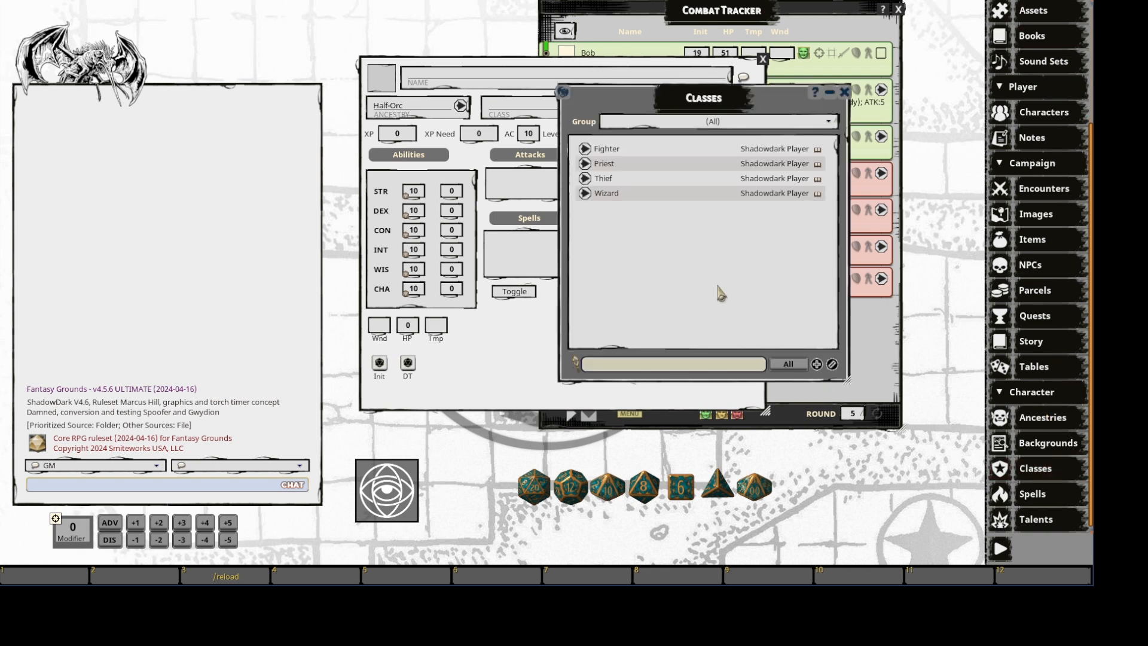
left_click_drag(717, 293, 921, 349)
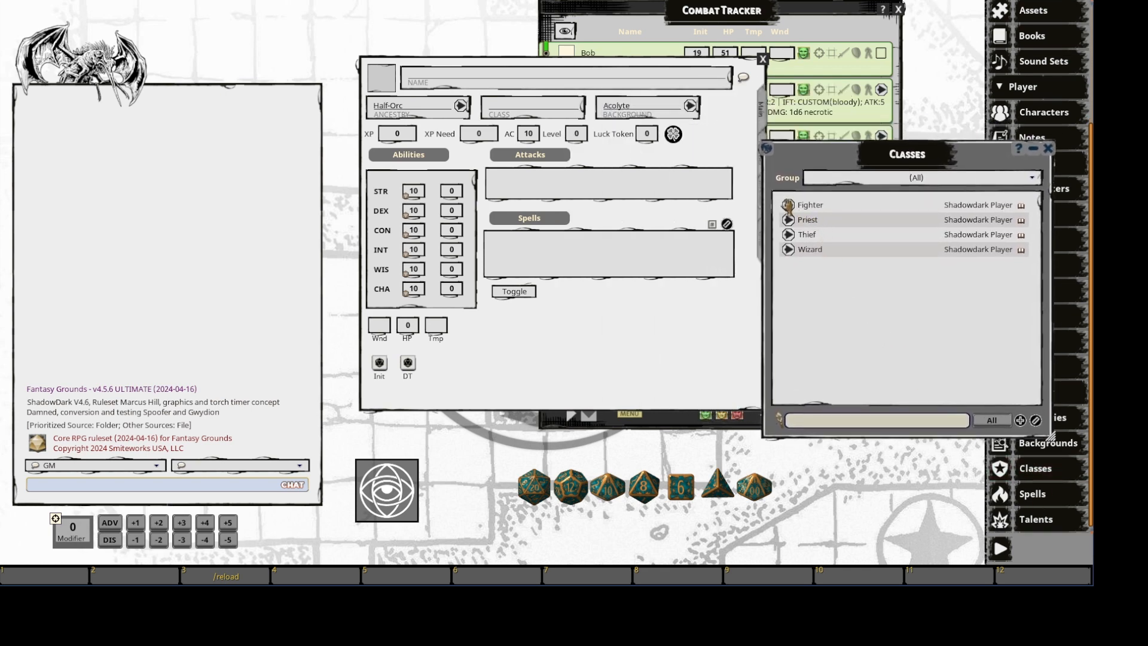
left_click_drag(787, 205, 541, 111)
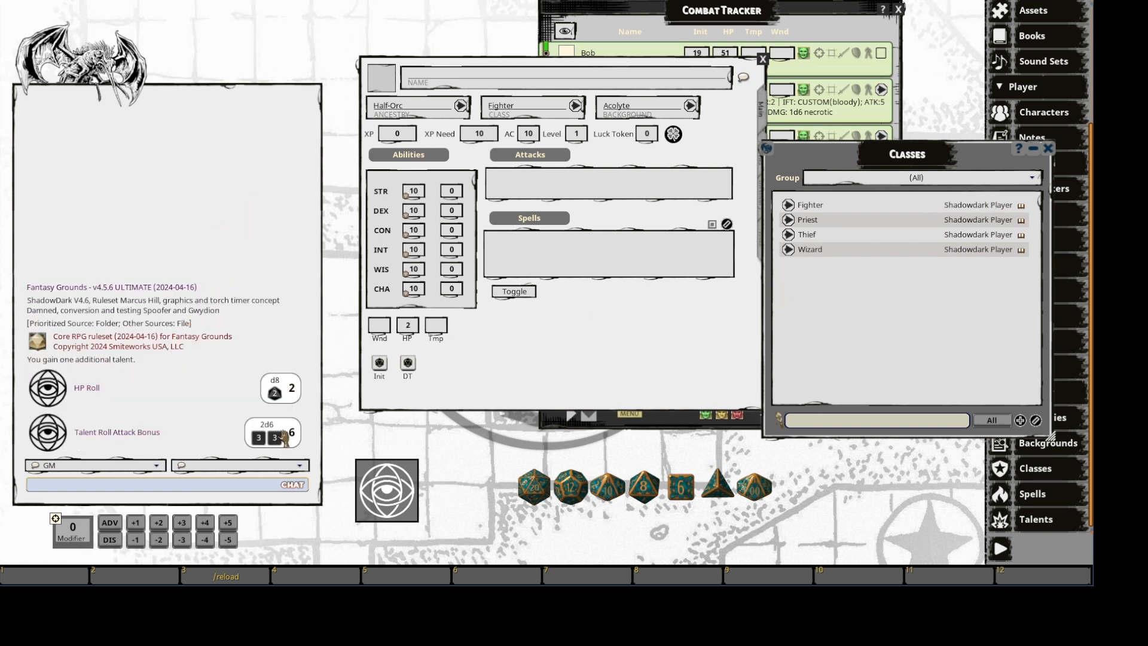
left_click(1047, 149)
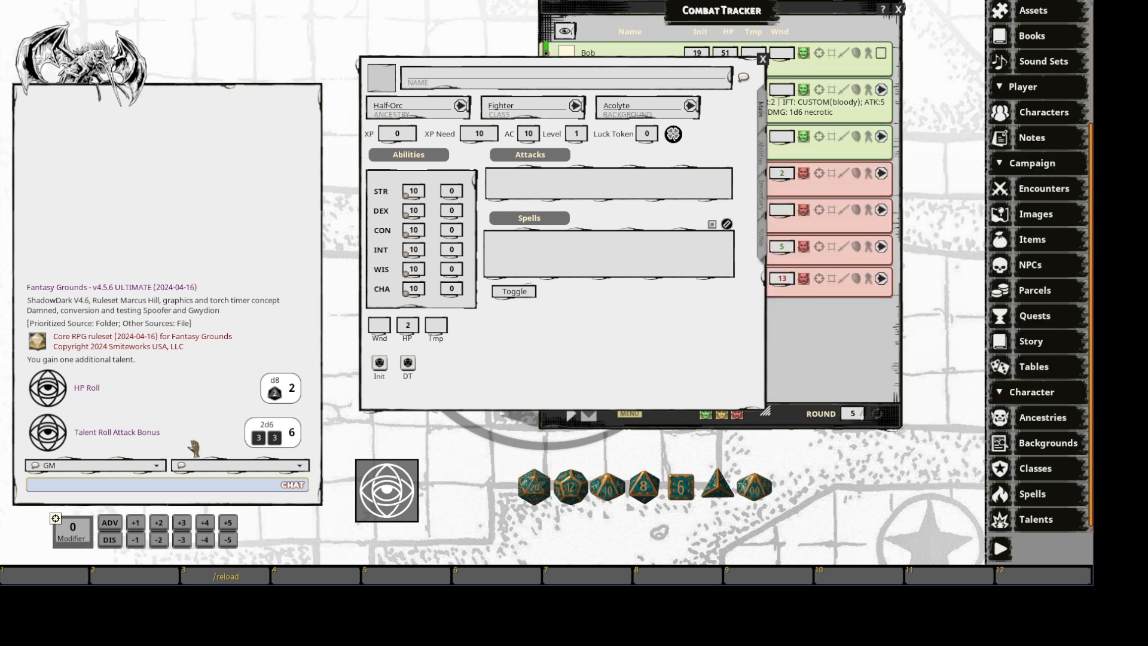
Advance the character to level 3 by applying the Fighter class record to the sheet two more times.
left_click(575, 106)
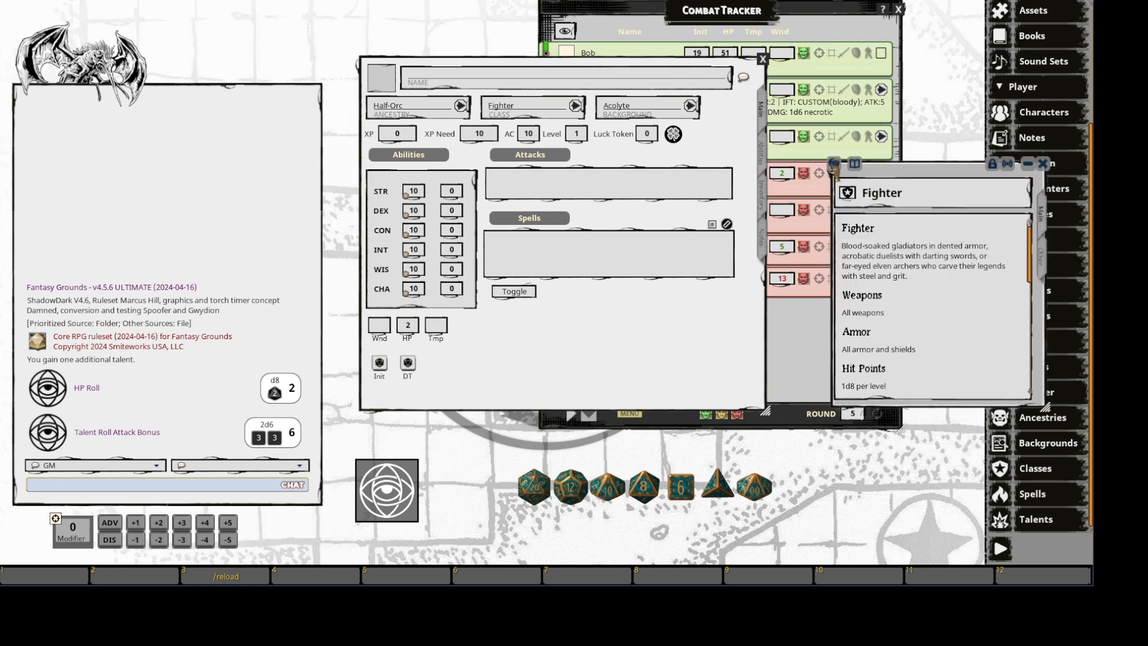
left_click_drag(638, 159, 575, 111)
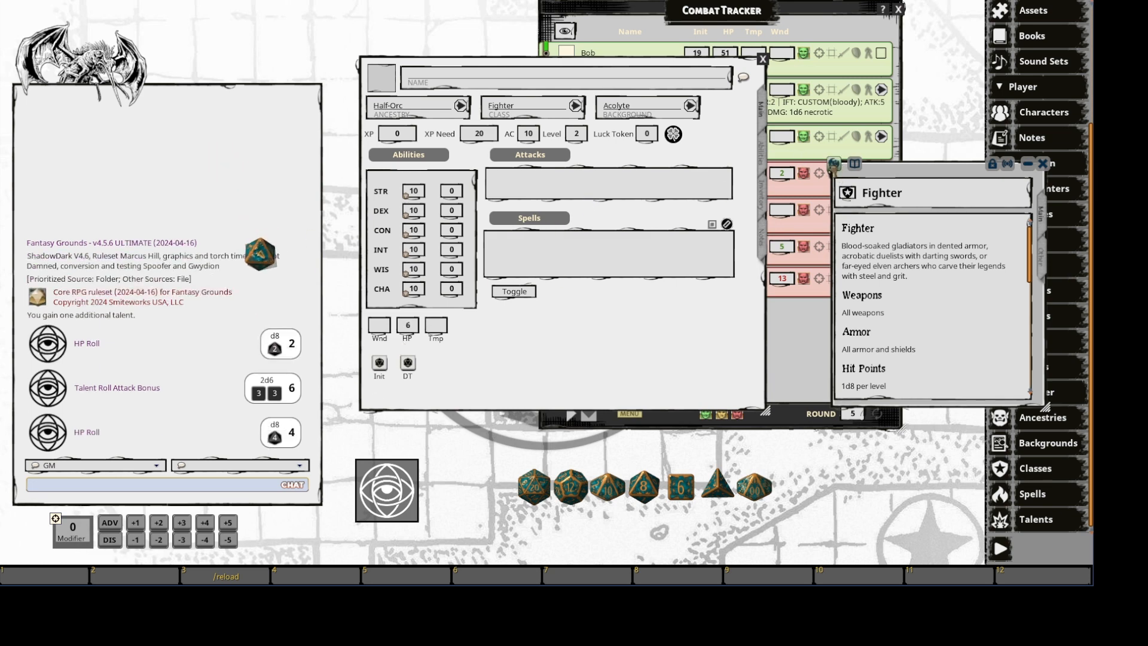
left_click_drag(522, 117, 445, 339)
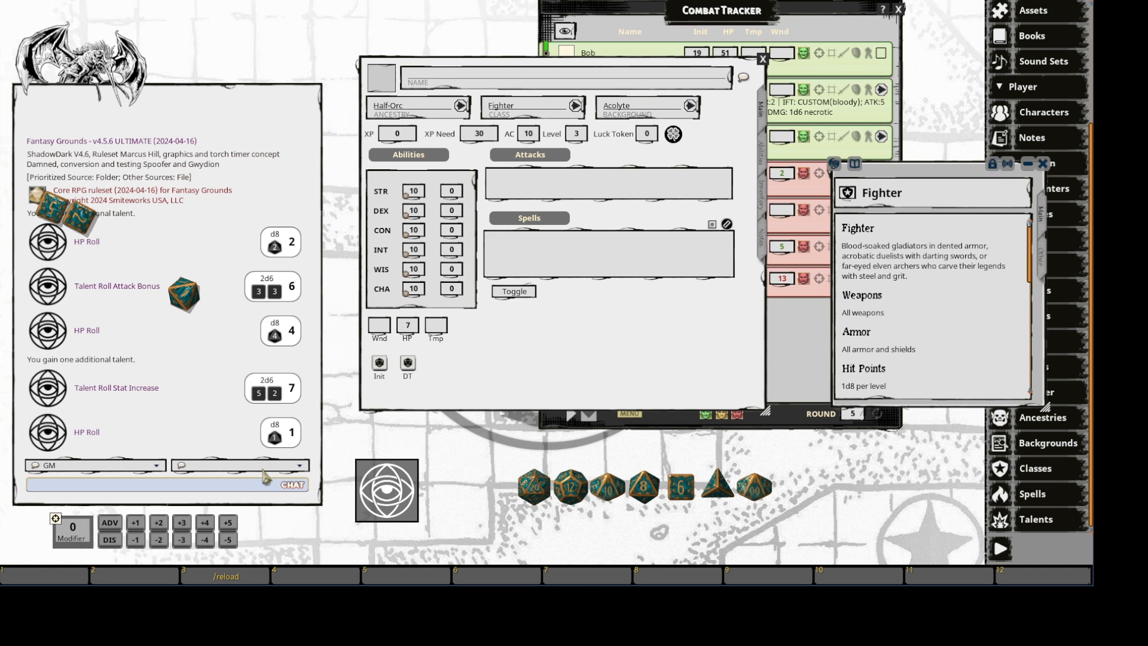
left_click(1042, 163)
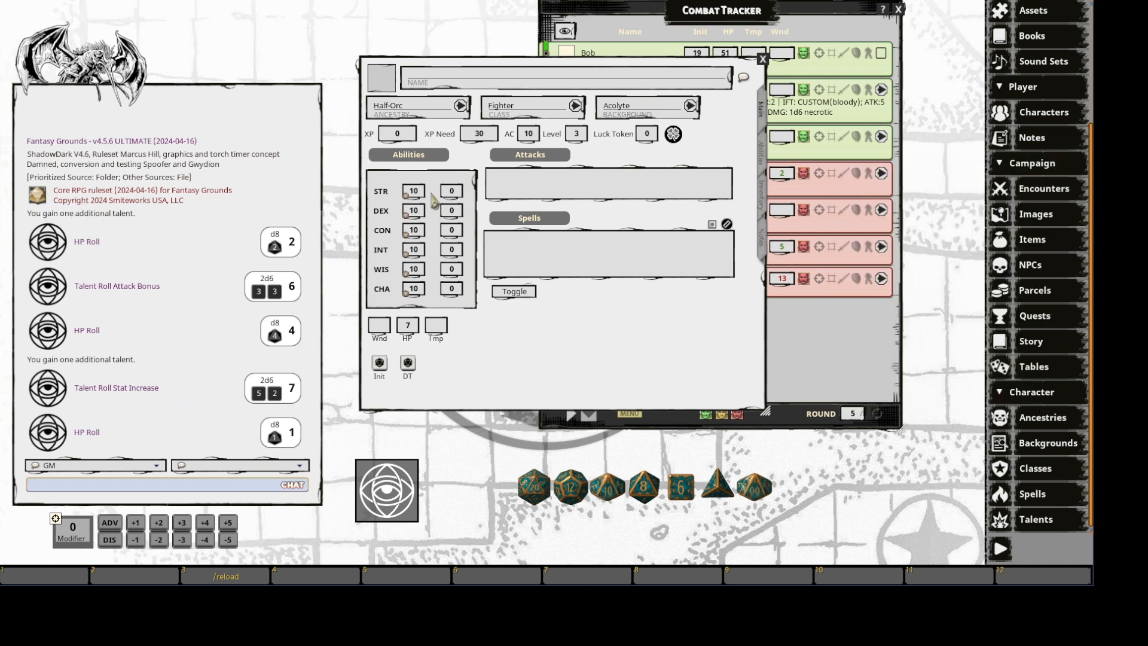
Raise the character's STR to 12 and CON to 15, and try the Death Timer roll.
key("ctrl")
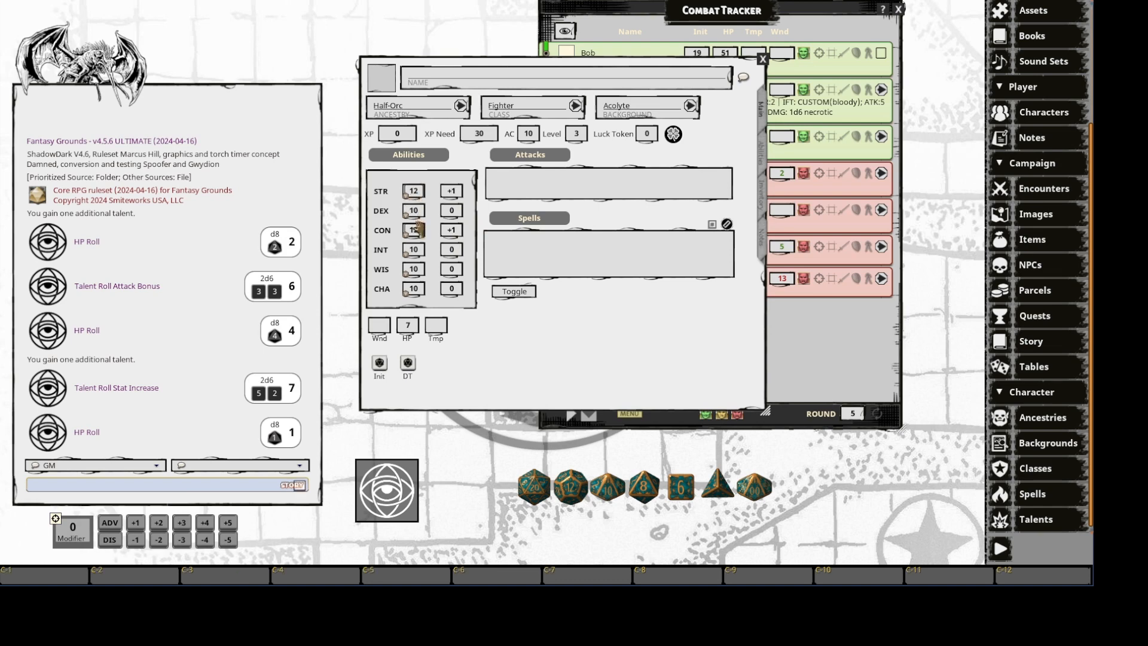
scroll(413, 230, "up", 2)
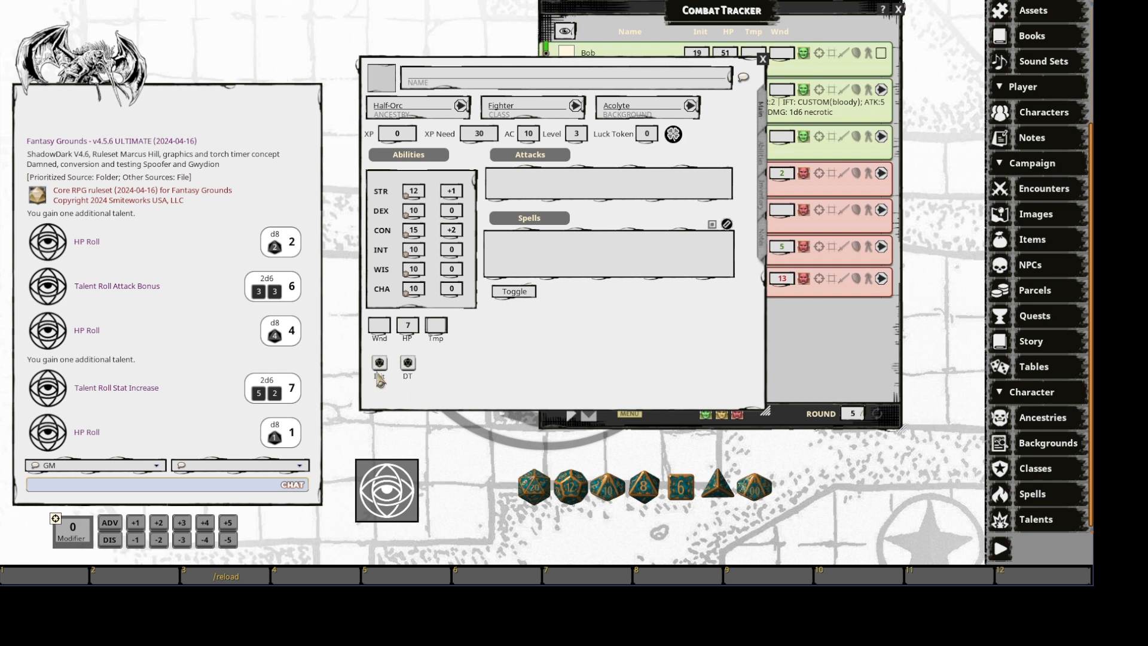
left_click(409, 376)
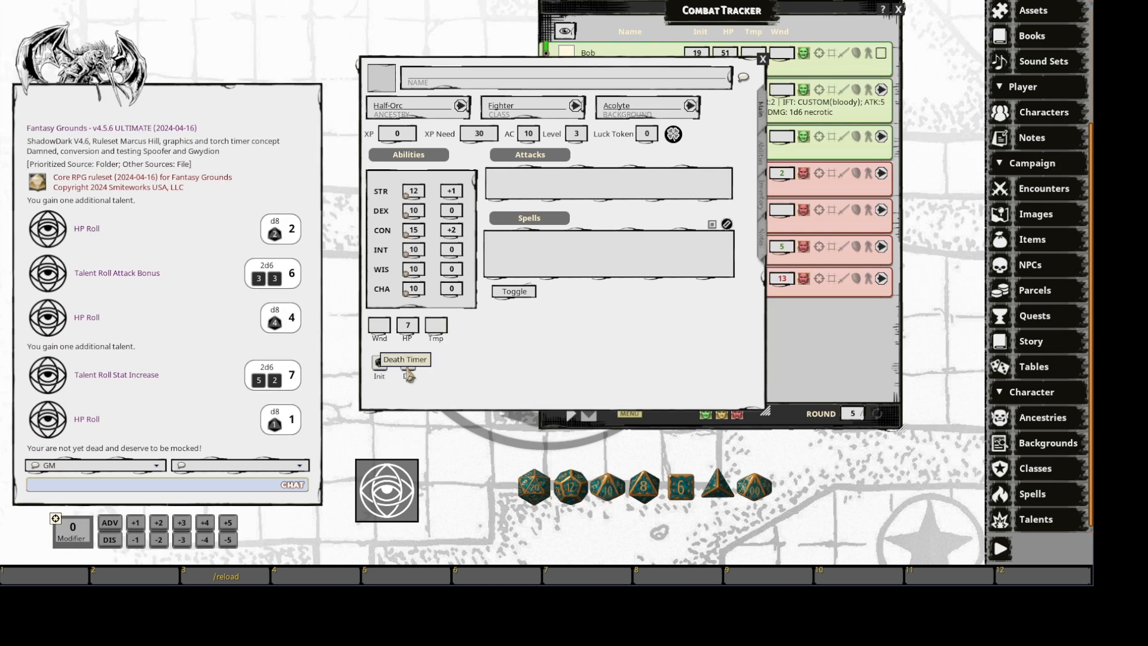
Switch the spell section to Prepare mode and add Burning Hands from the Wizard spell list.
left_click_drag(449, 379, 509, 406)
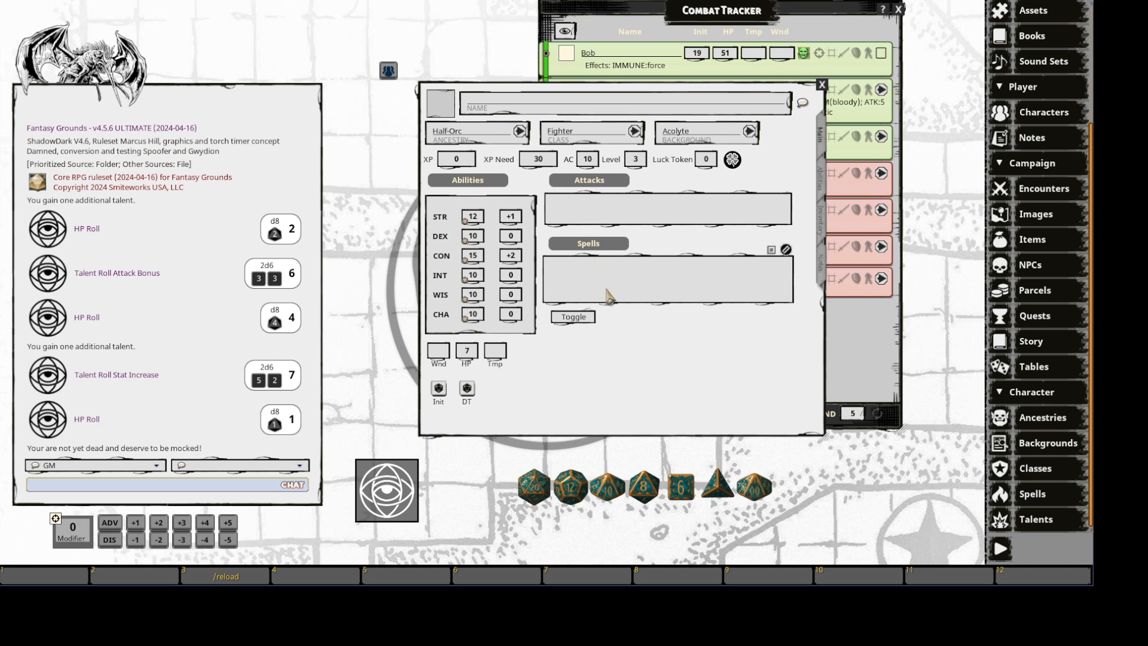
left_click_drag(663, 367, 533, 348)
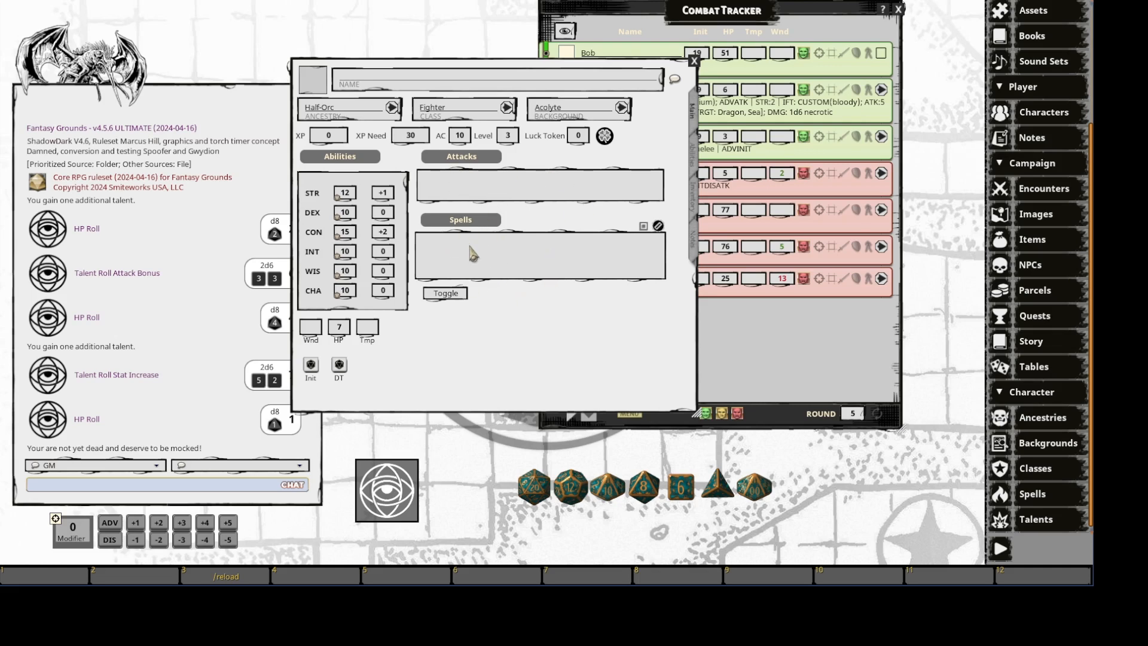
left_click(458, 294)
left_click(644, 227)
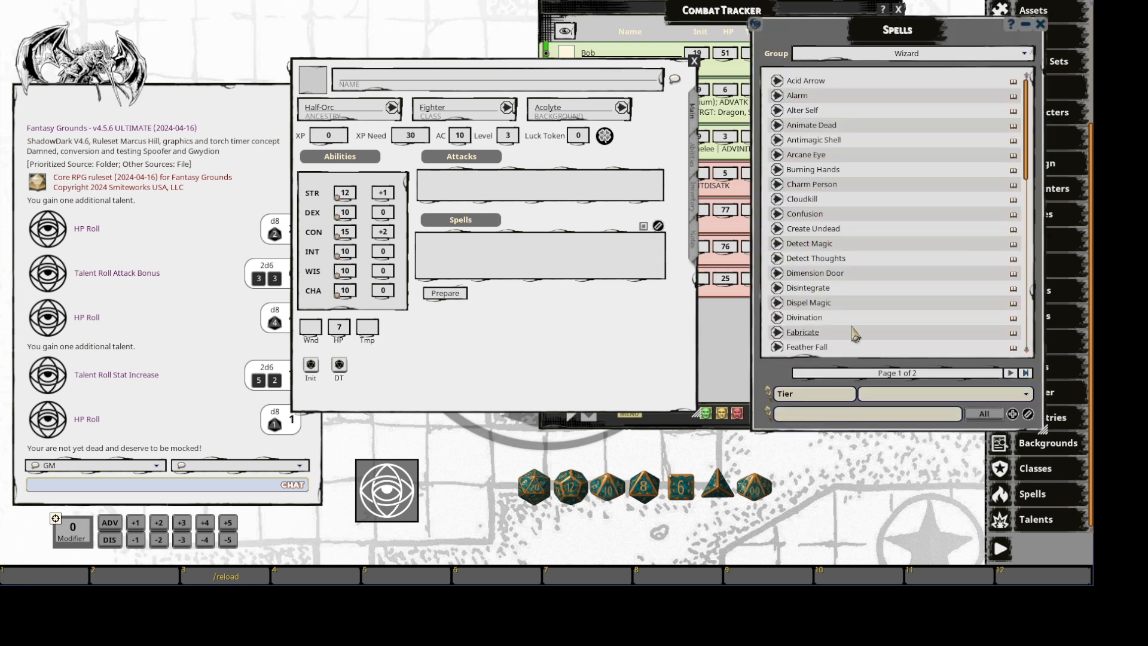
left_click_drag(860, 30, 861, 43)
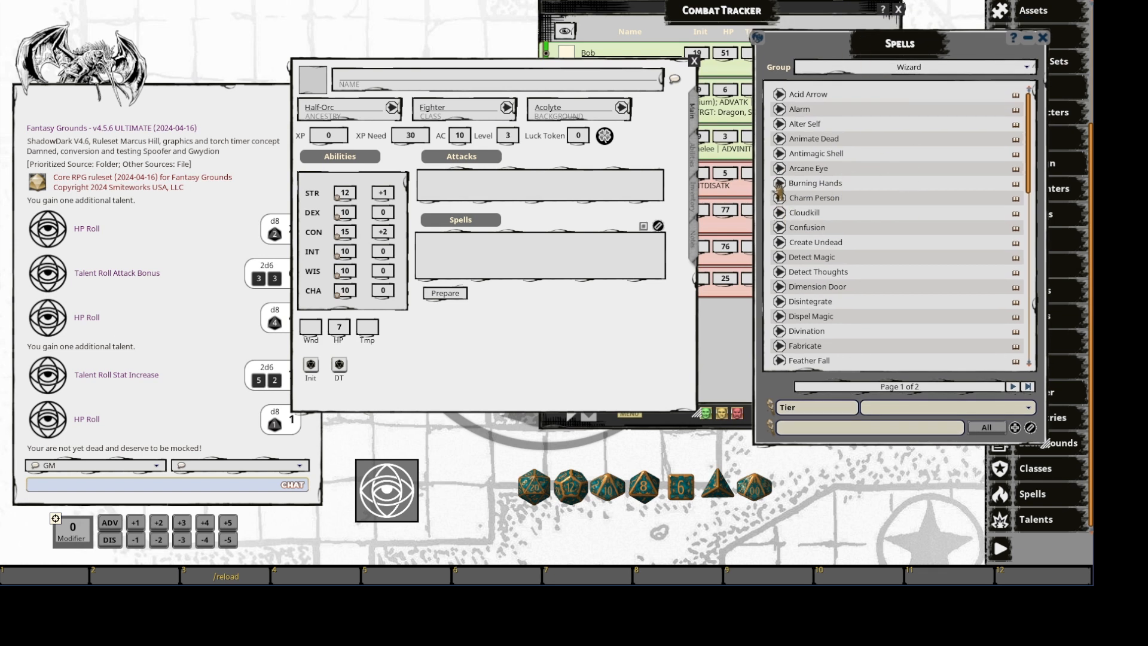
left_click_drag(722, 206, 532, 263)
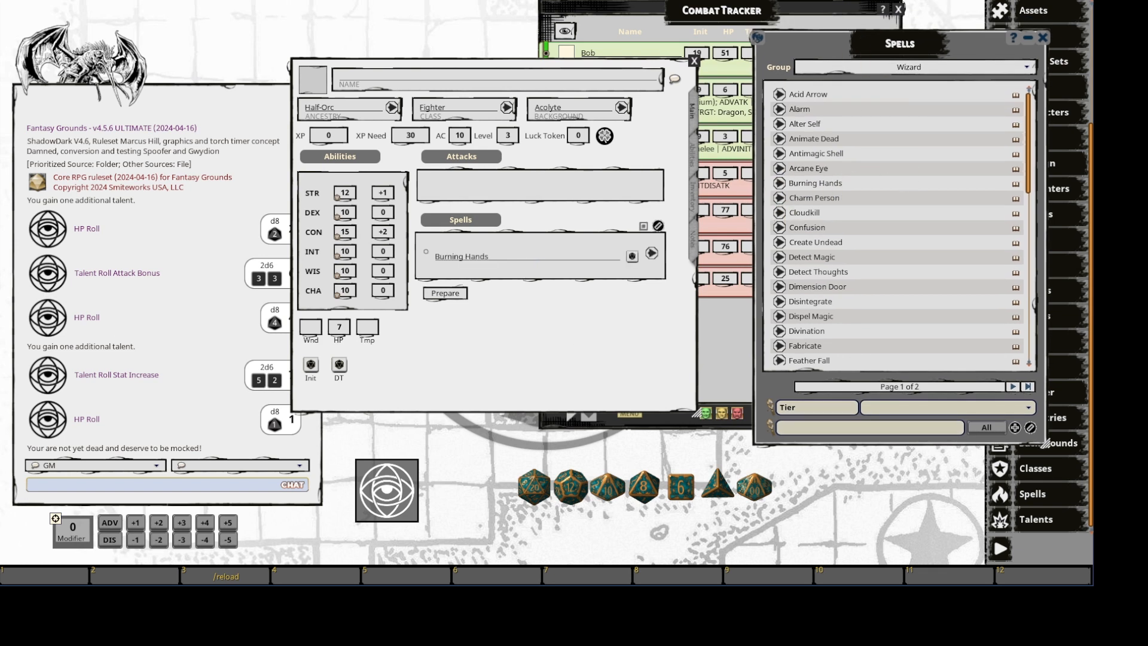
left_click(1043, 38)
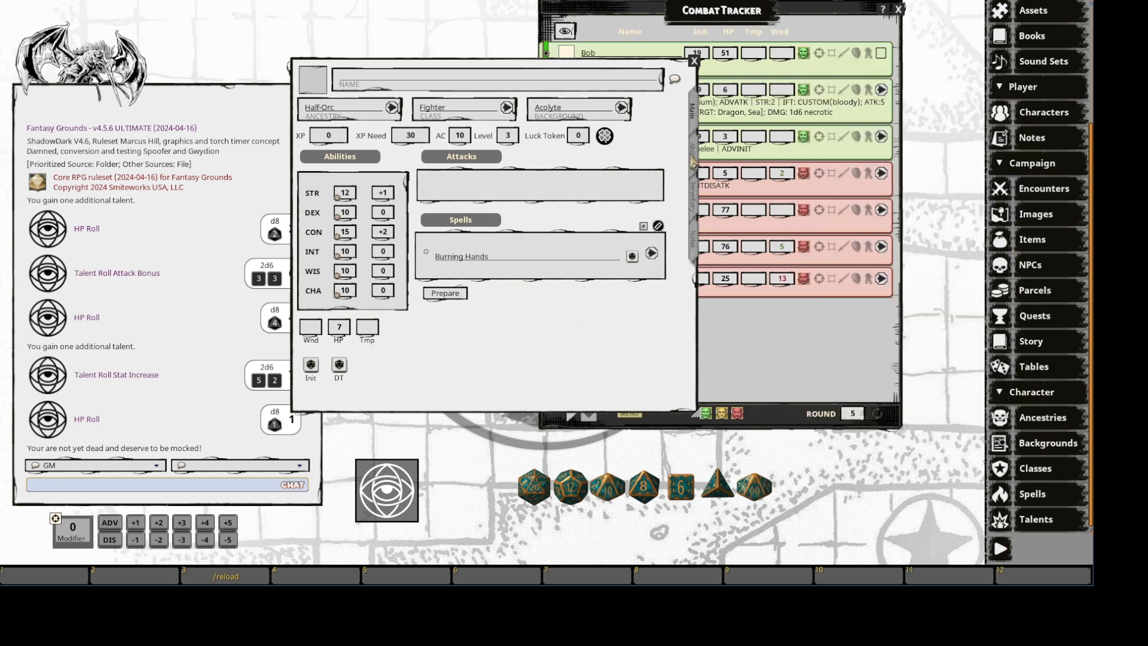
Examine the character's racial, class and rolled talents, including the Grit and Attack Bonus (Level 1) descriptions.
left_click(693, 159)
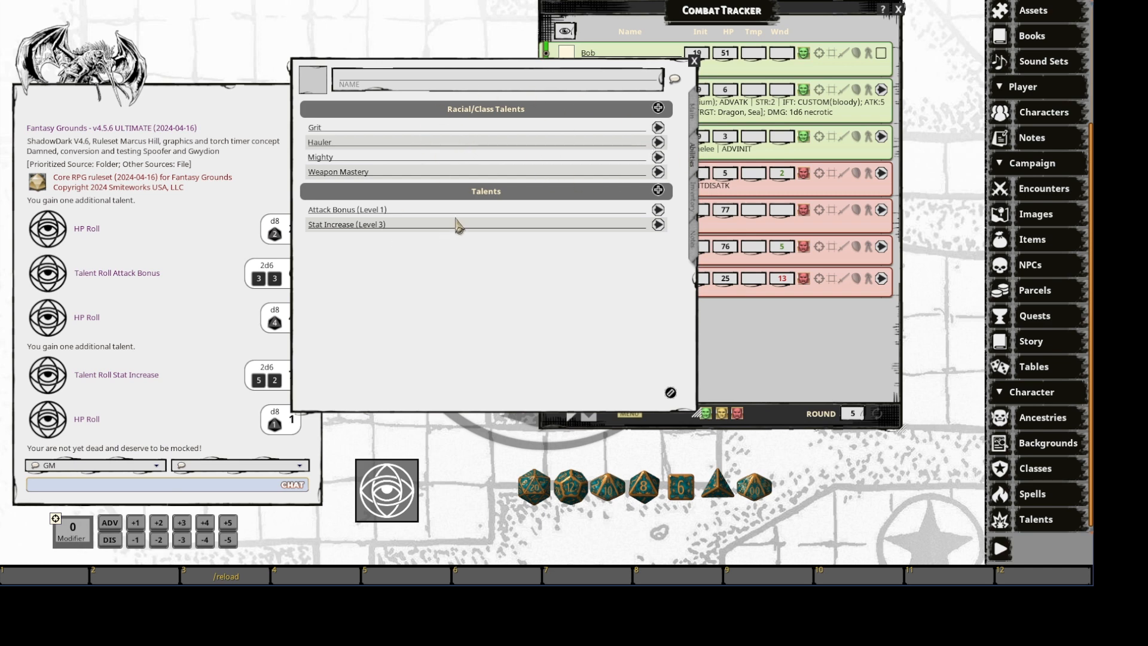
left_click_drag(416, 291, 467, 302)
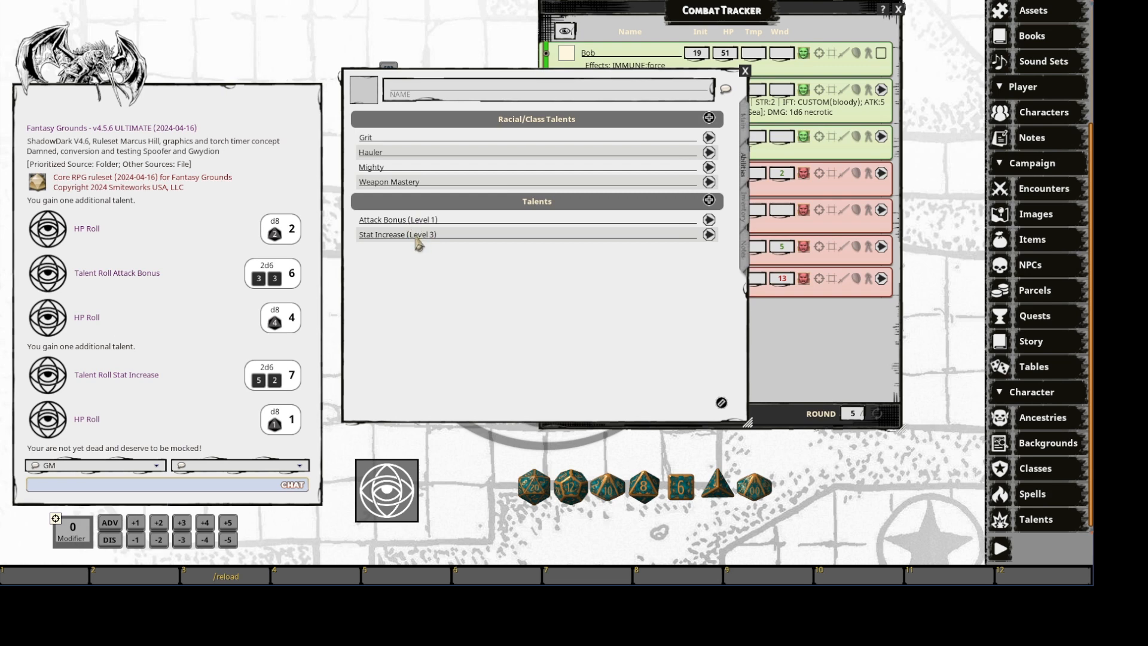
left_click(708, 137)
left_click(651, 172)
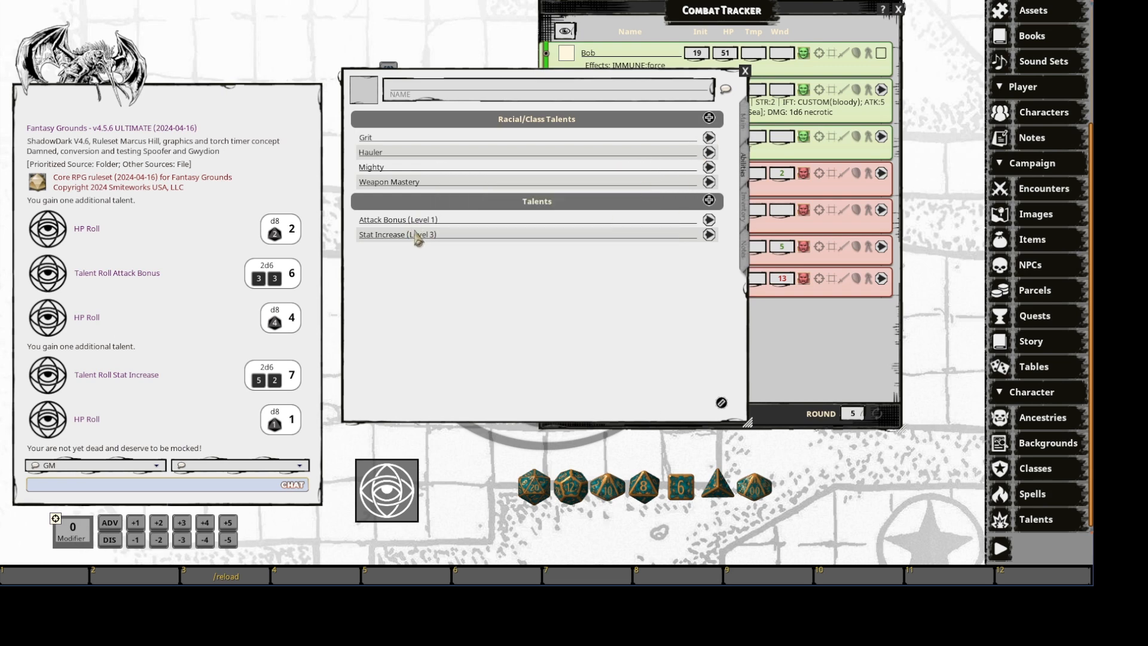
left_click(708, 220)
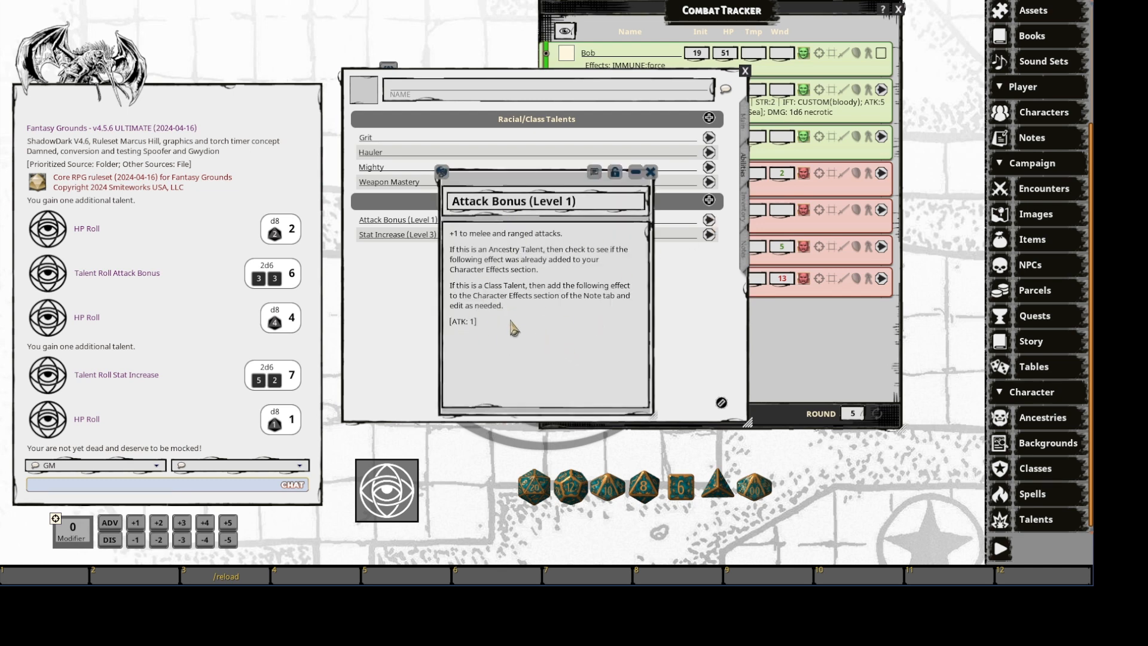
left_click(651, 172)
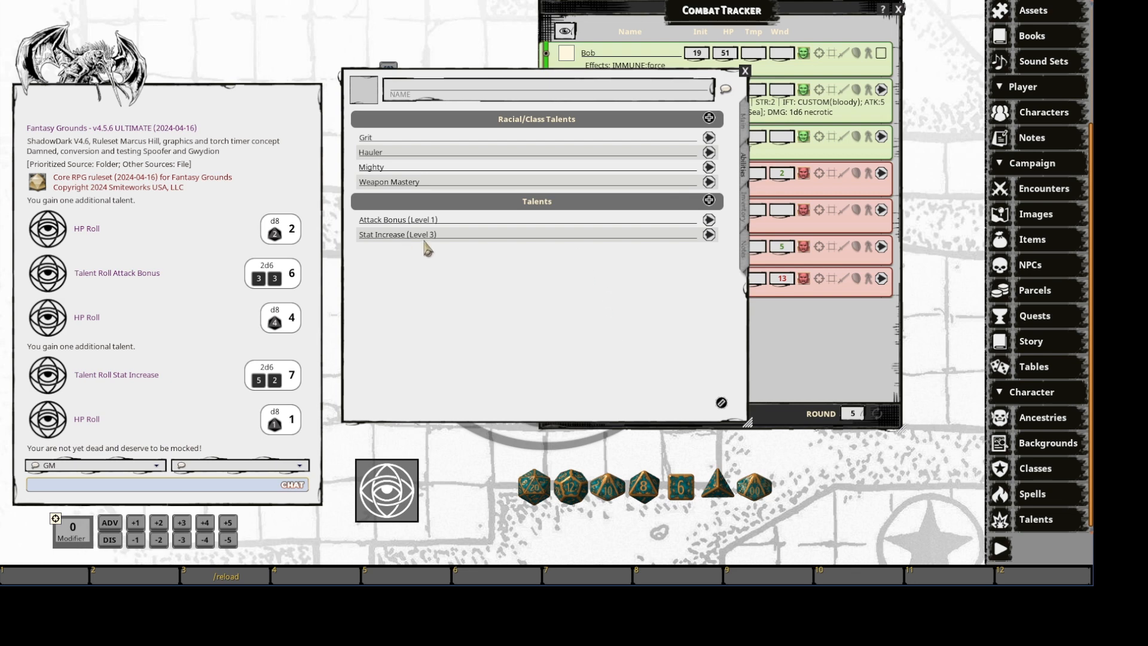
Compare the inventory's allowed gear slots with the CON score and the Hauler talent description.
left_click(743, 206)
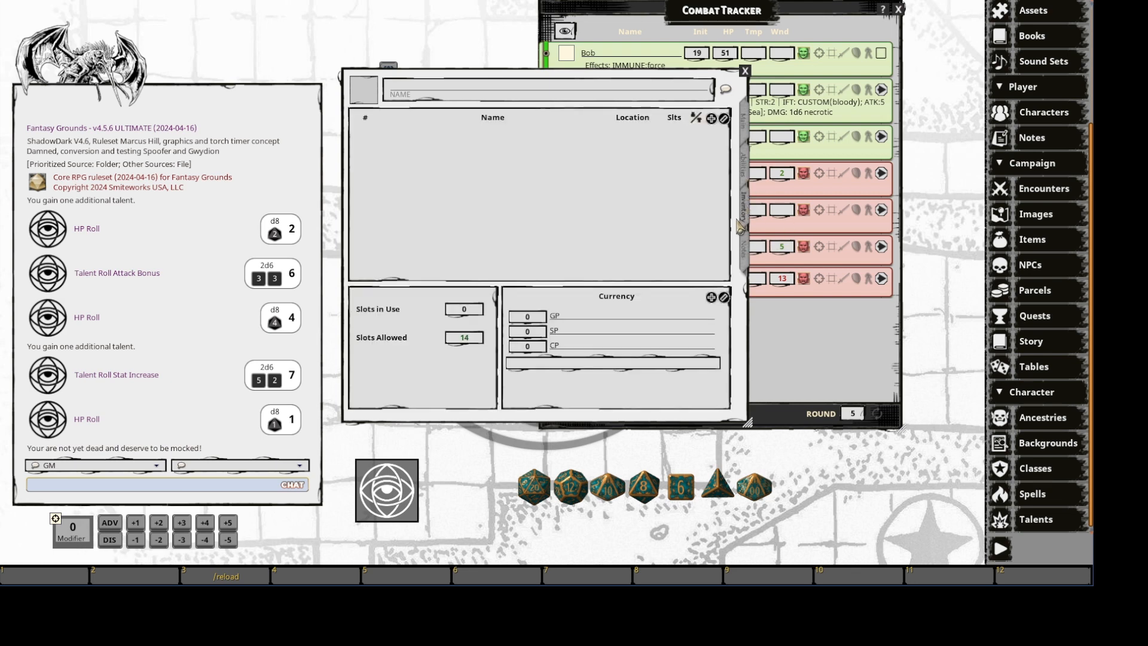
left_click(748, 129)
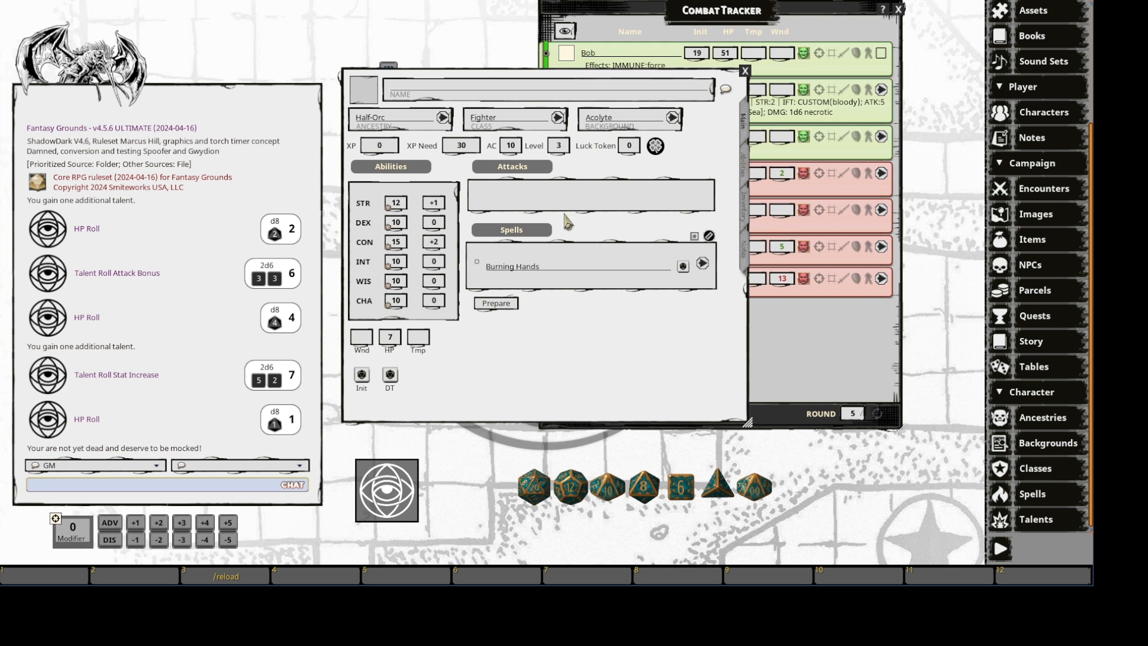
left_click(749, 170)
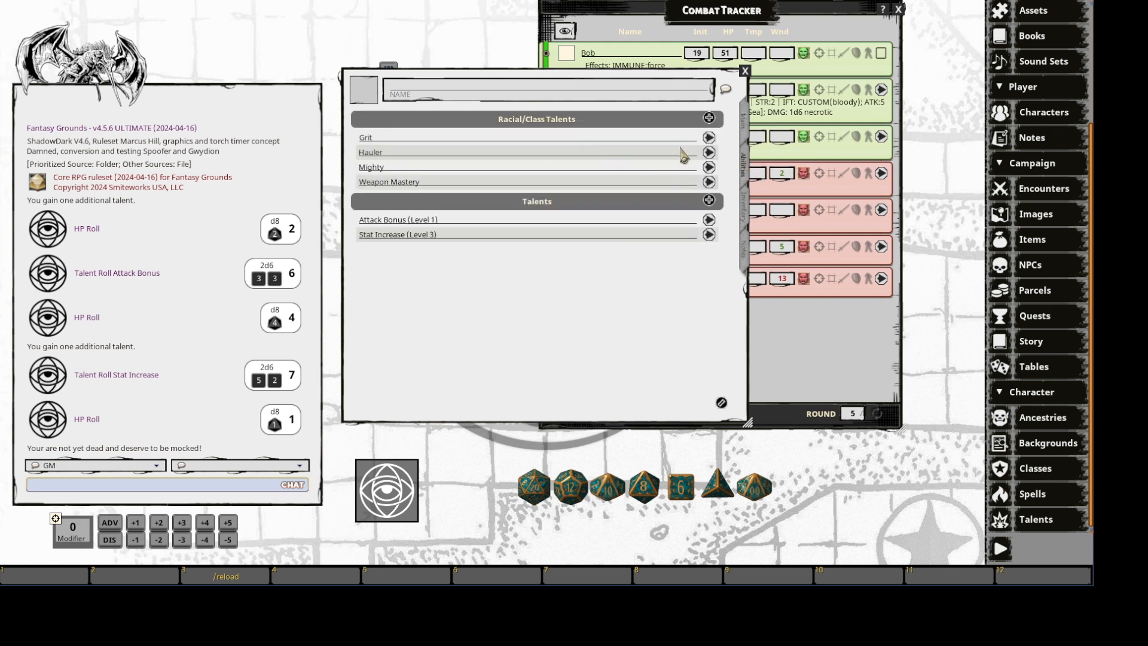
left_click(708, 153)
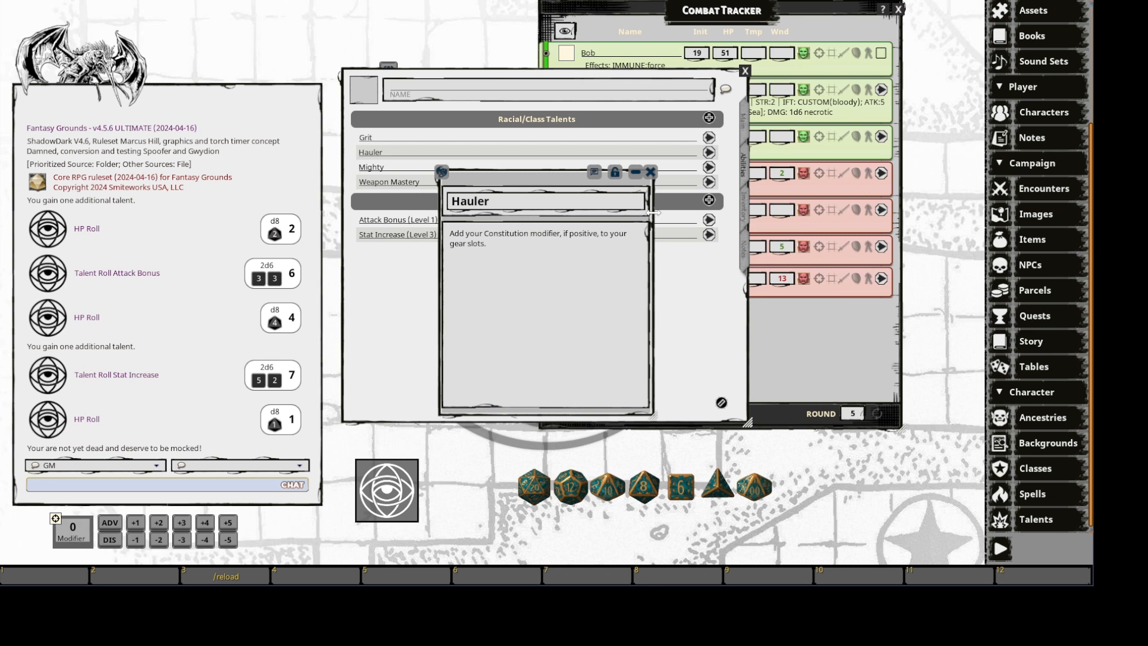
left_click(650, 172)
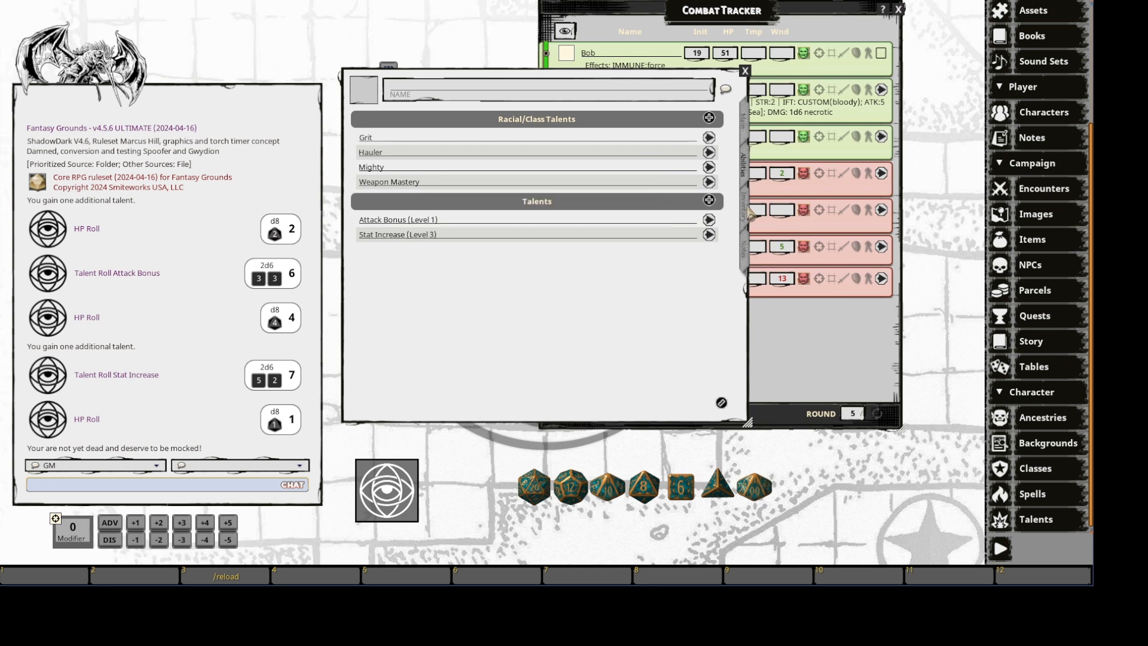
left_click(748, 210)
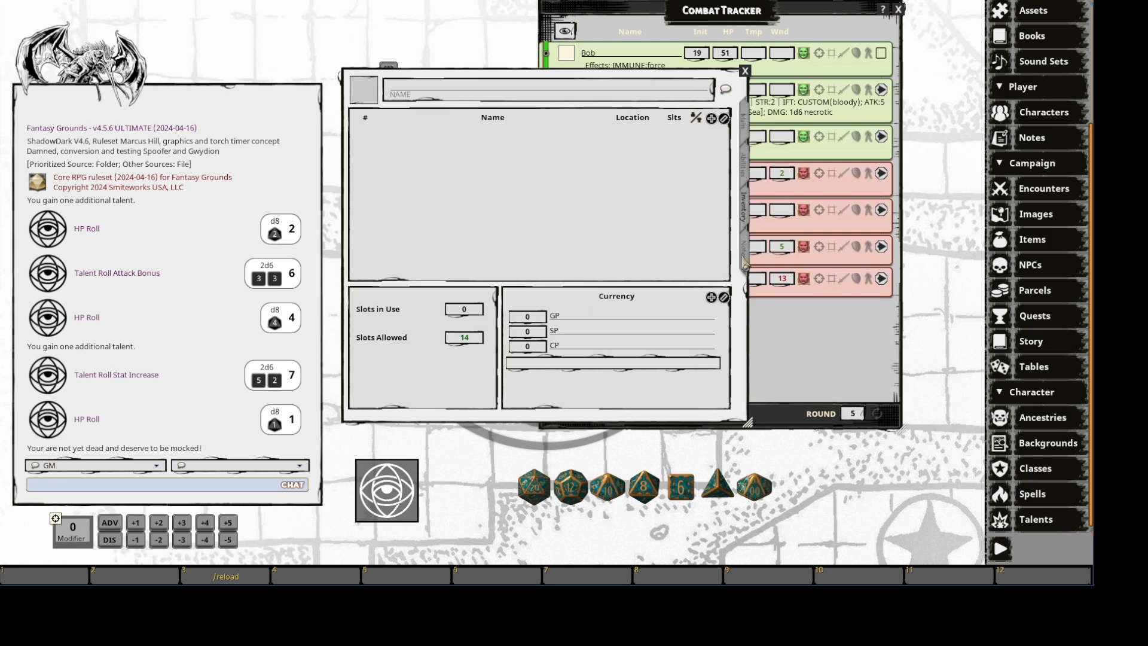
Examine the Character Effects notes and the Half-Orc ancestry's traits and effects, including the Mighty trait description.
left_click(744, 251)
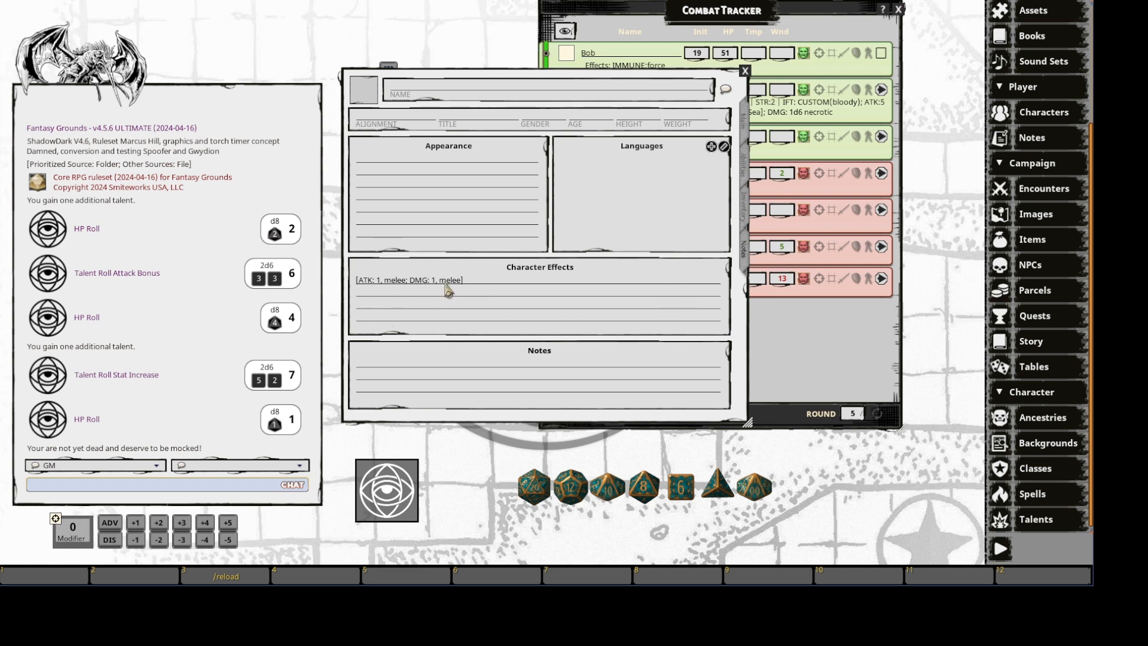
left_click(745, 128)
left_click(443, 118)
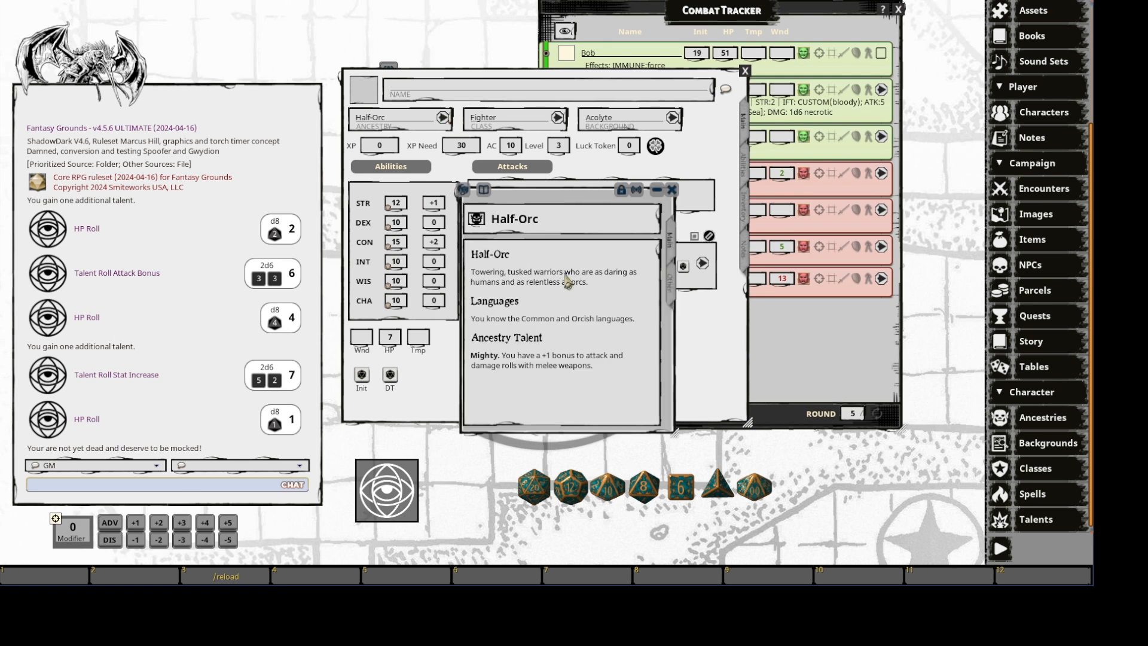
left_click_drag(556, 197, 882, 154)
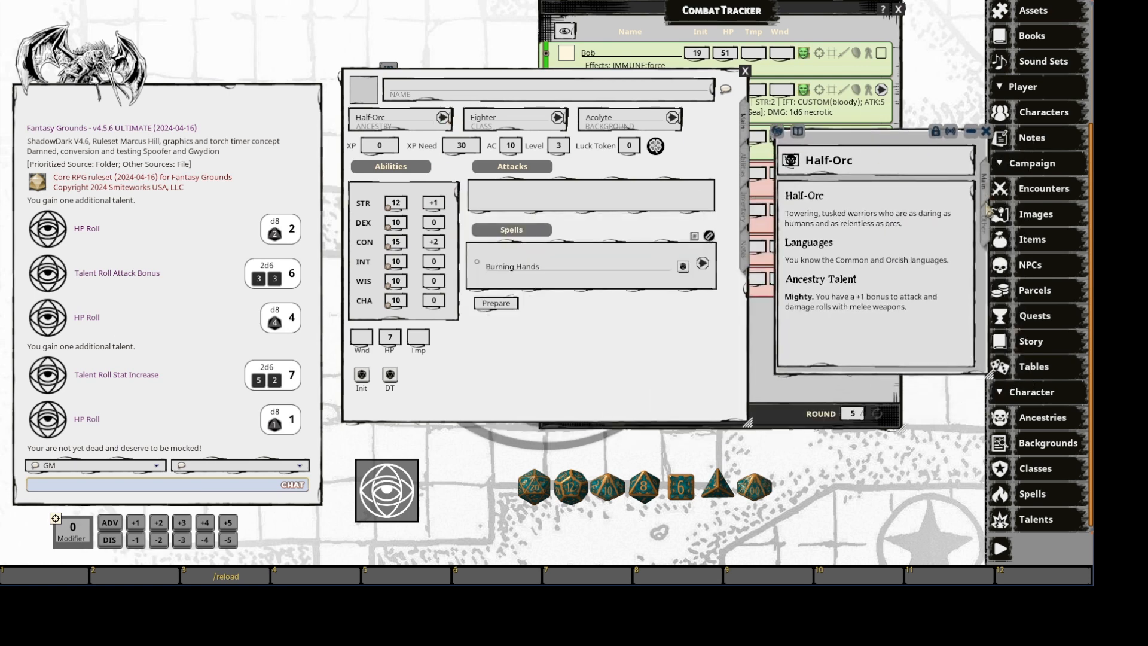
left_click(983, 223)
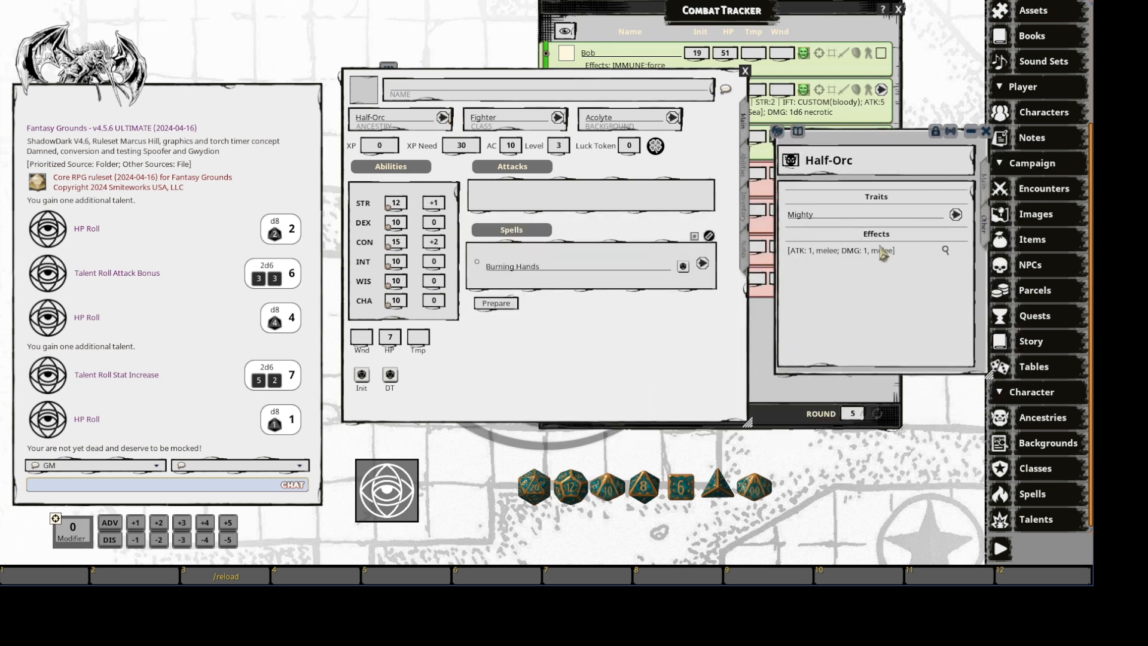
left_click(954, 217)
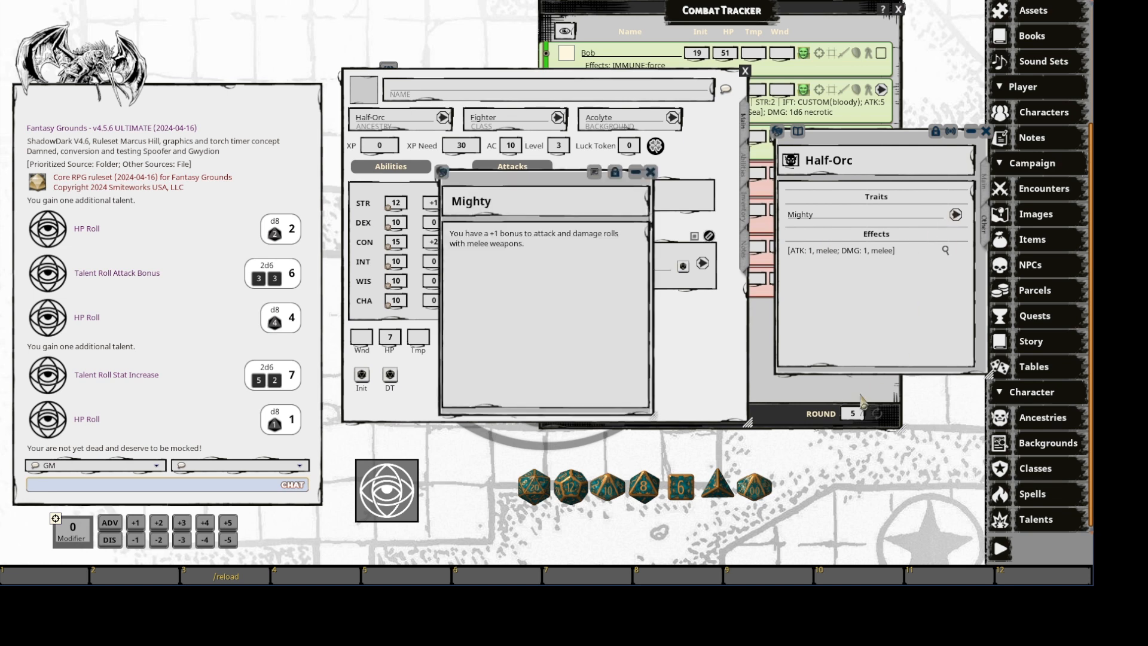
left_click_drag(588, 413, 688, 418)
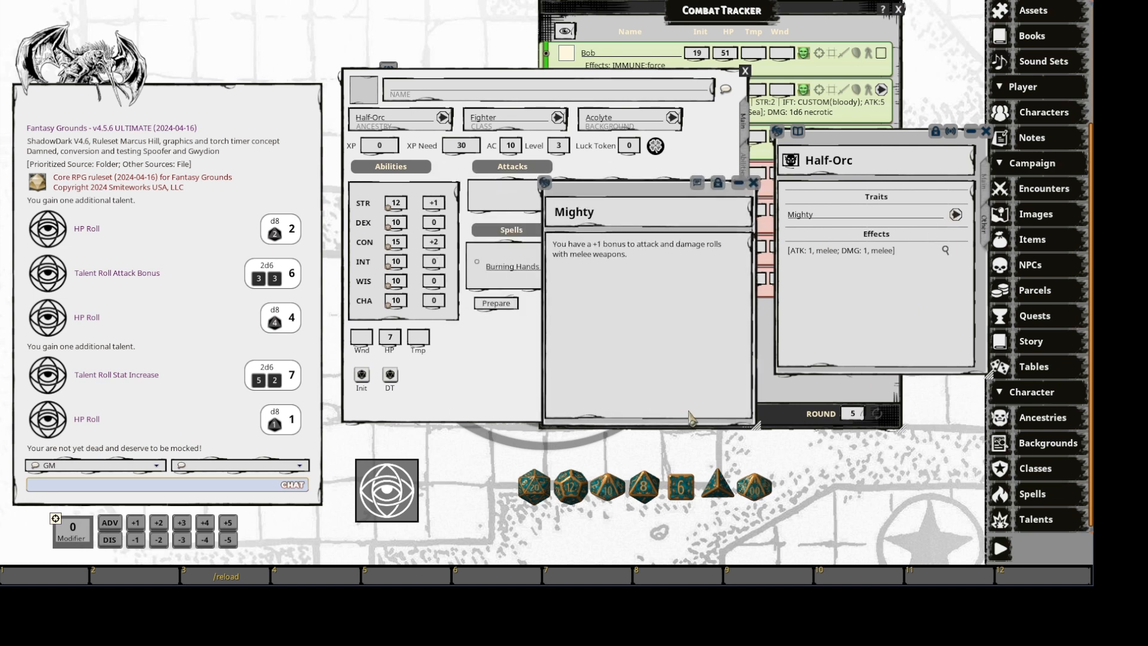
left_click(753, 183)
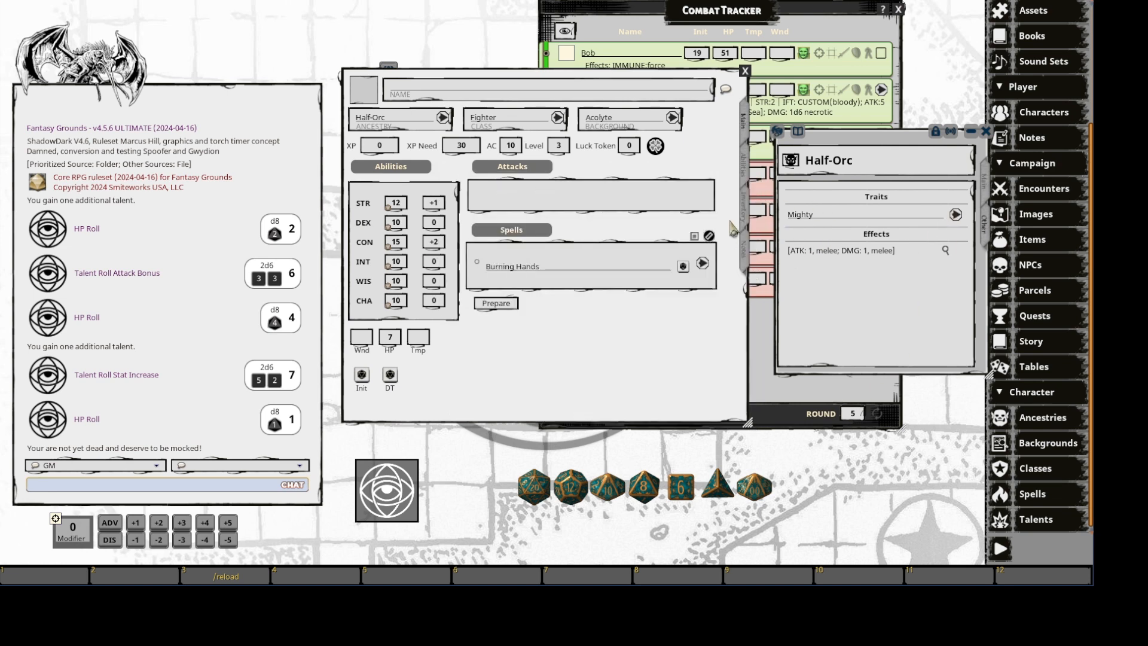
Add the Attack Bonus (Level 1) talent's effect to the Character Effects as a new line reading [ATK:1], and close the reference windows.
left_click(747, 170)
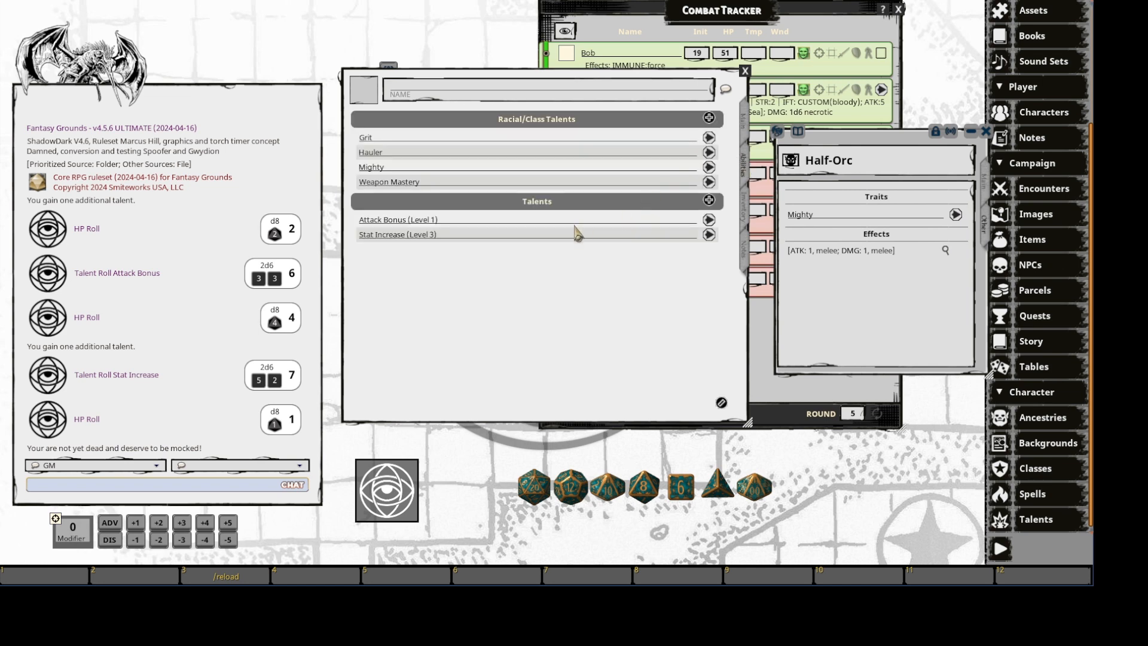
left_click(708, 220)
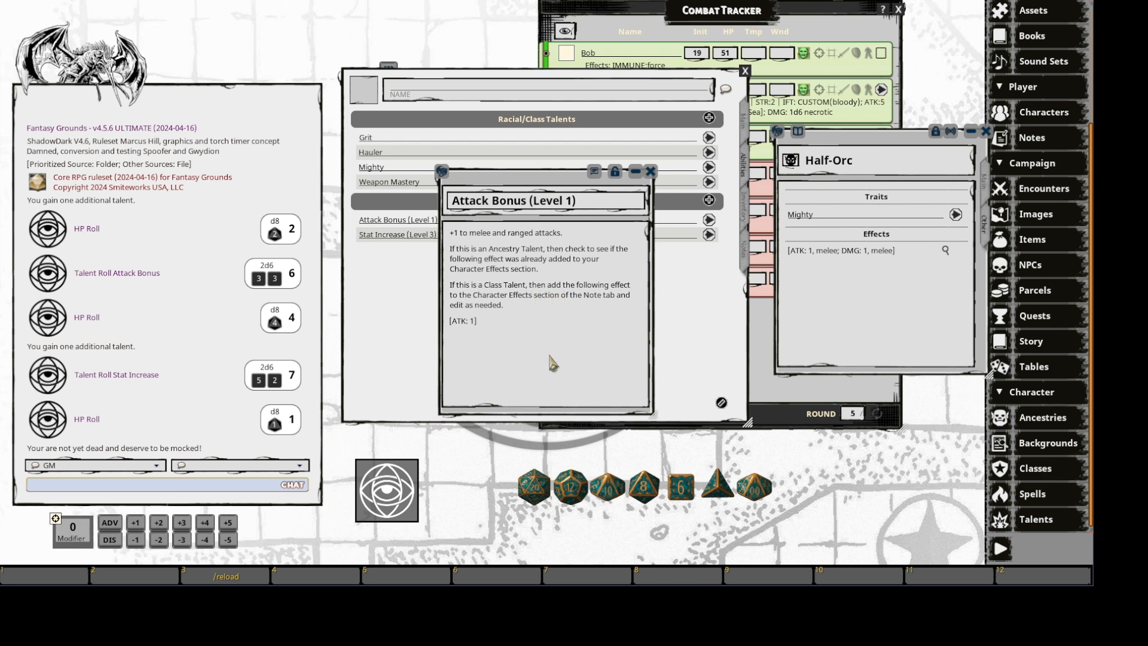
left_click_drag(502, 180, 883, 183)
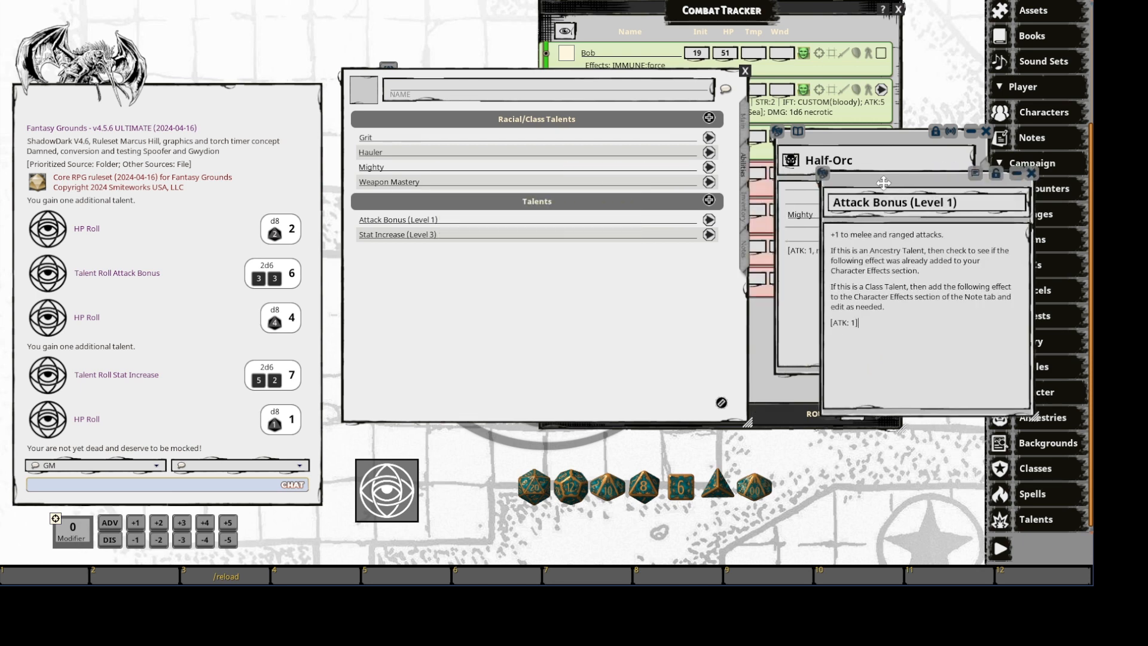
left_click(741, 202)
left_click(744, 248)
left_click(507, 293)
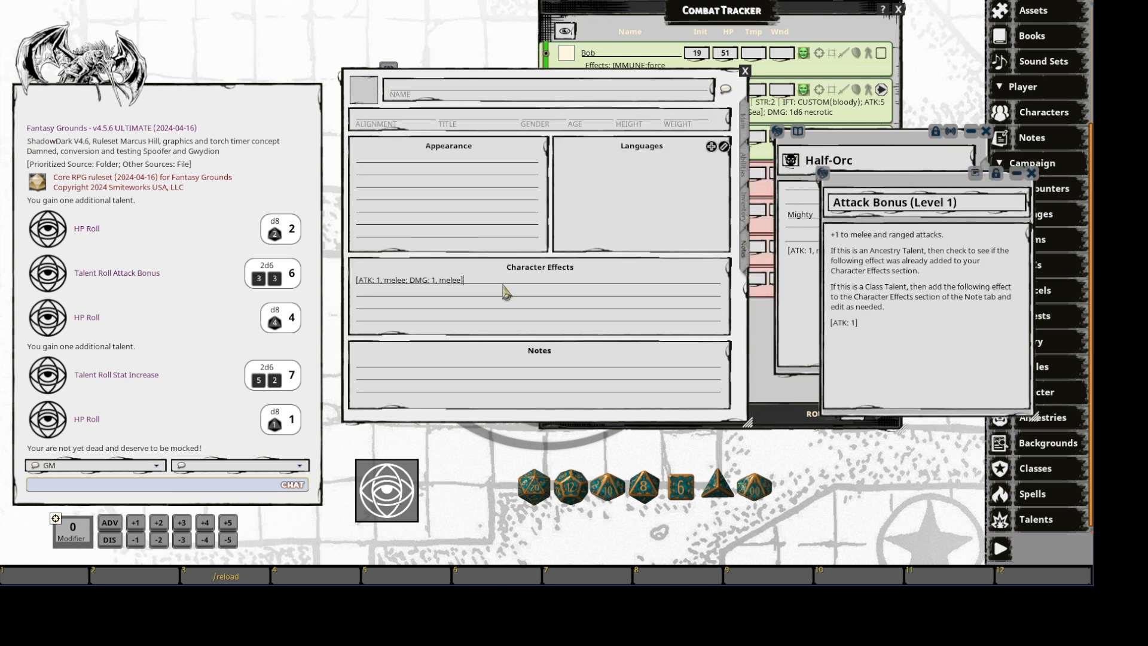
type("[ATK:1")
left_click(1031, 174)
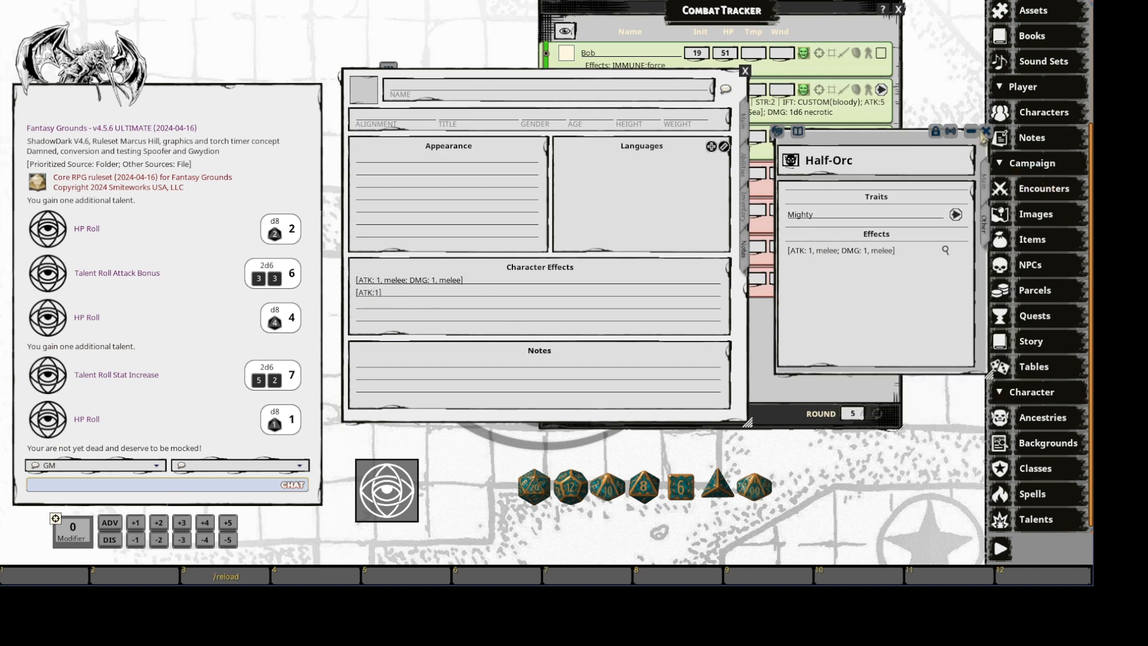
left_click(986, 131)
Add Leather armor from the Armor item group to the character's inventory.
left_click(744, 122)
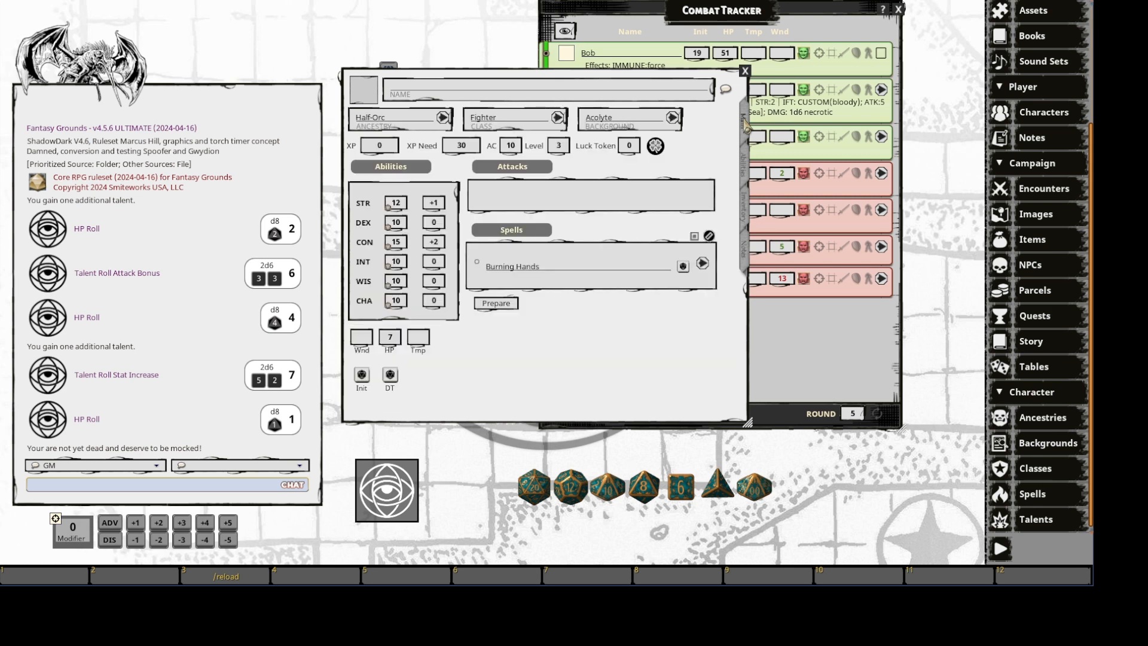
left_click(744, 206)
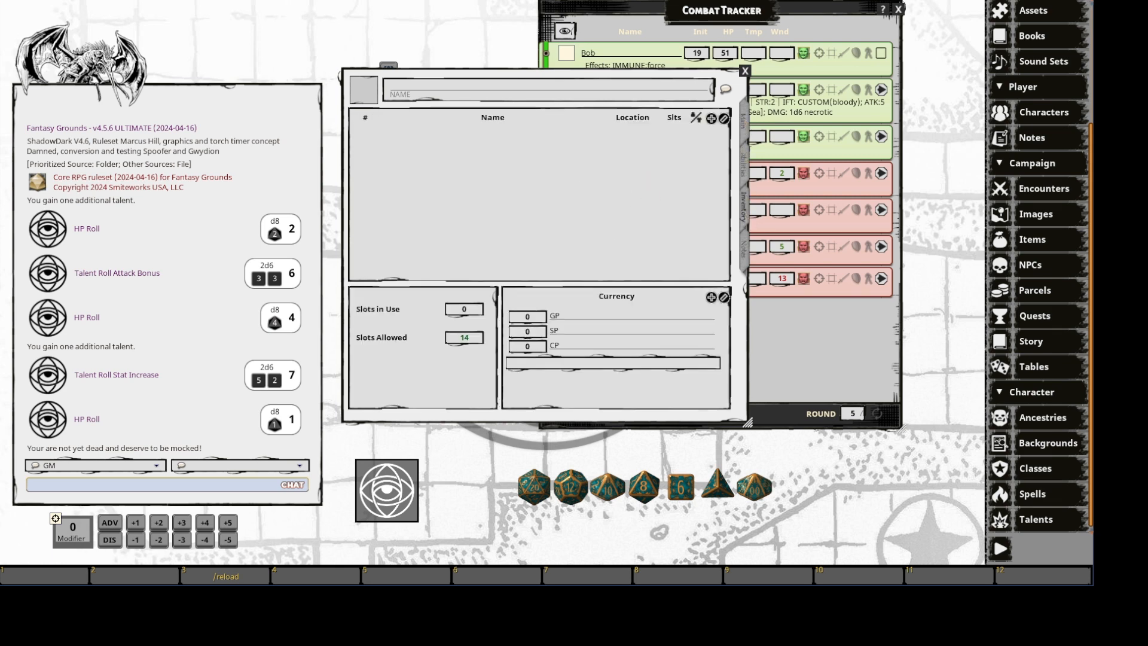
left_click(1043, 239)
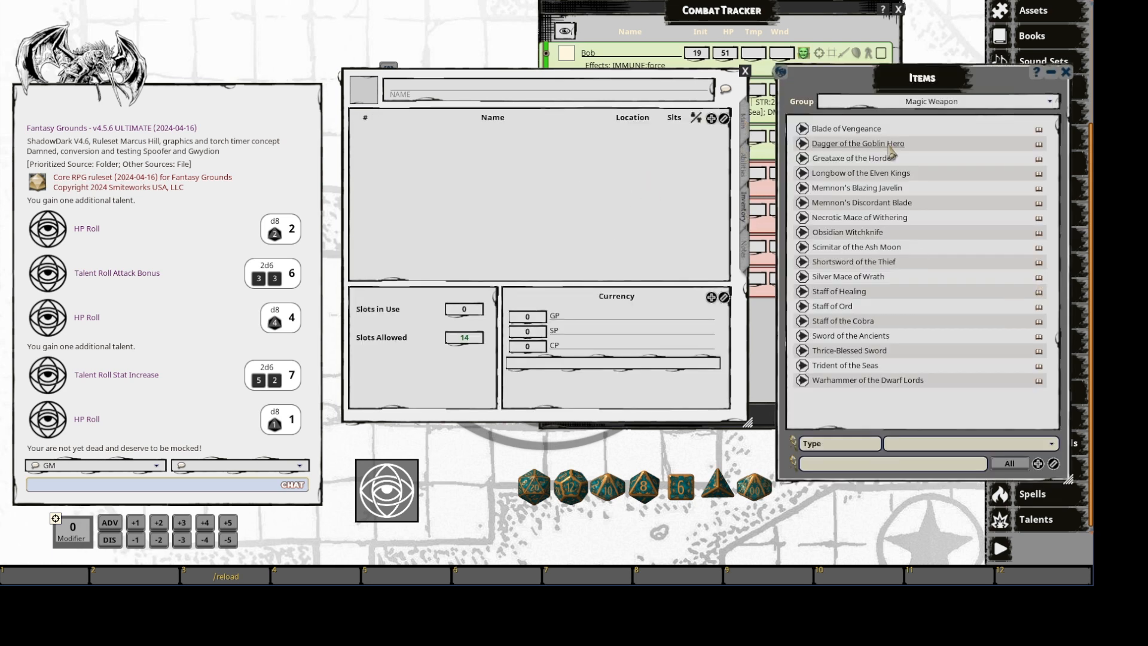
left_click(884, 102)
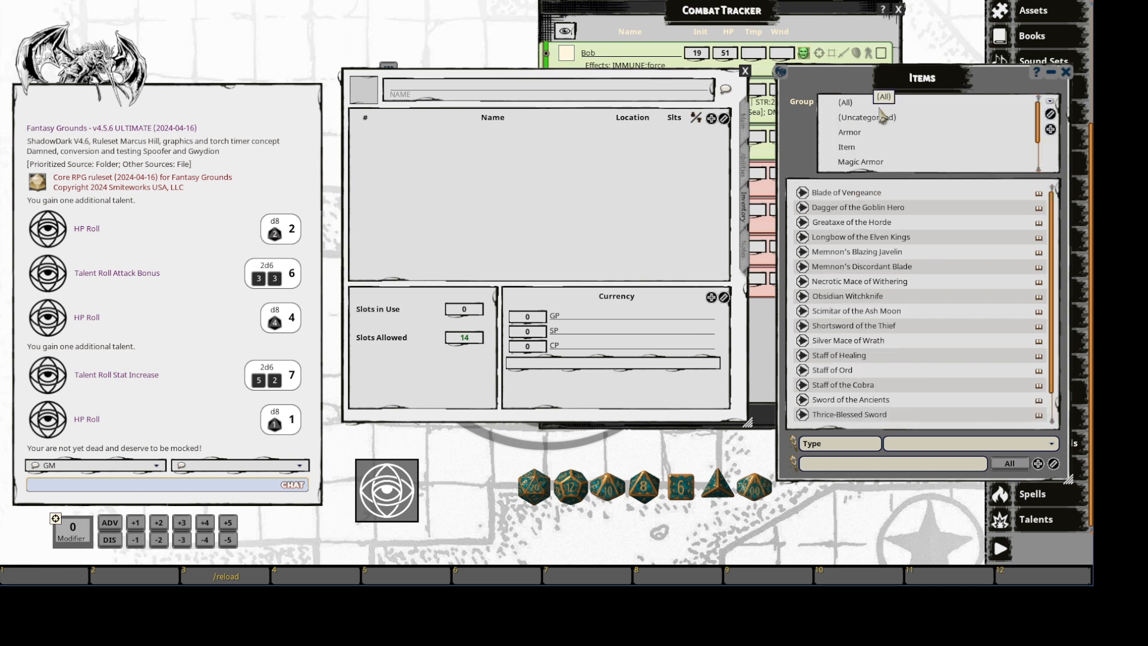
left_click(858, 131)
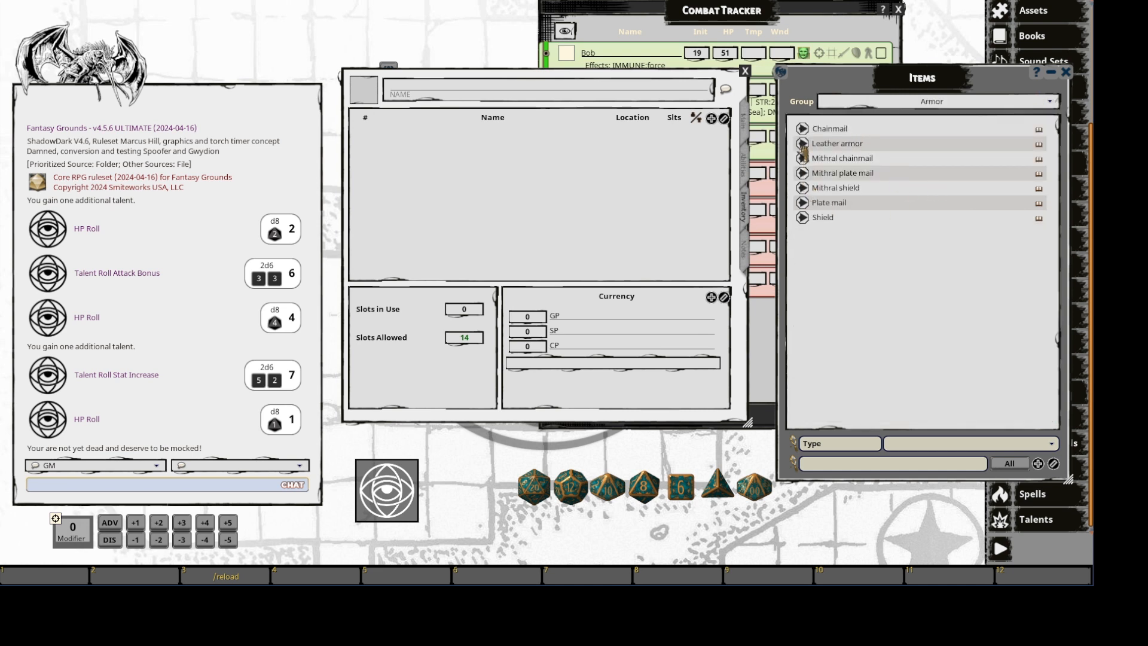
left_click_drag(802, 146, 606, 162)
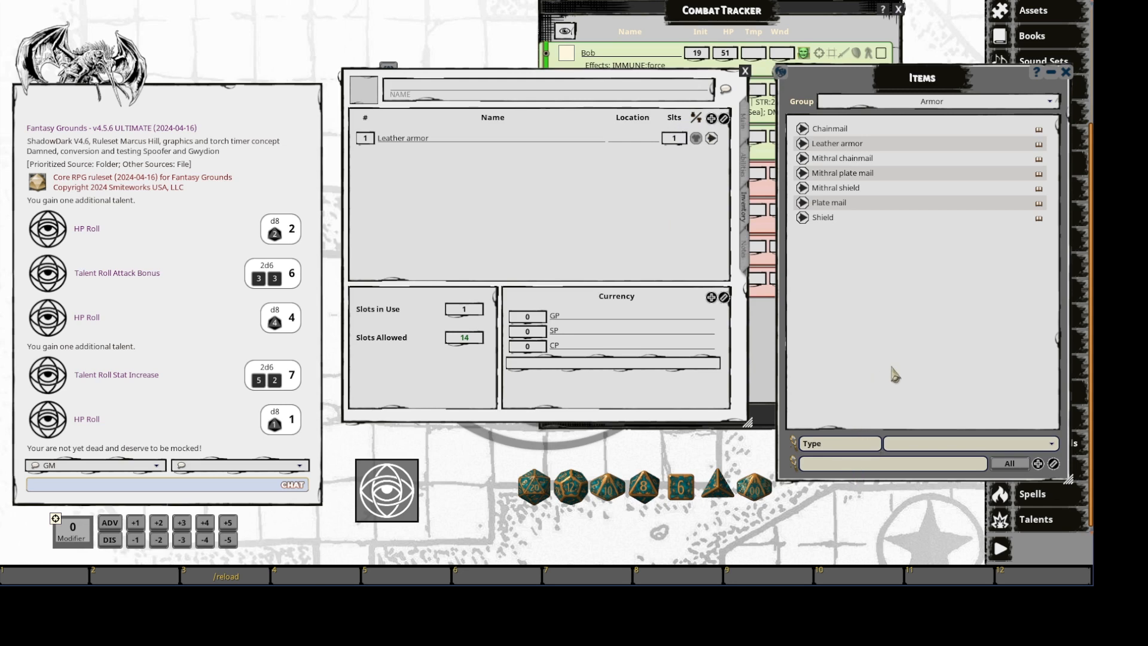
Add a Longsword from the Weapon item group to the character's inventory.
left_click(855, 100)
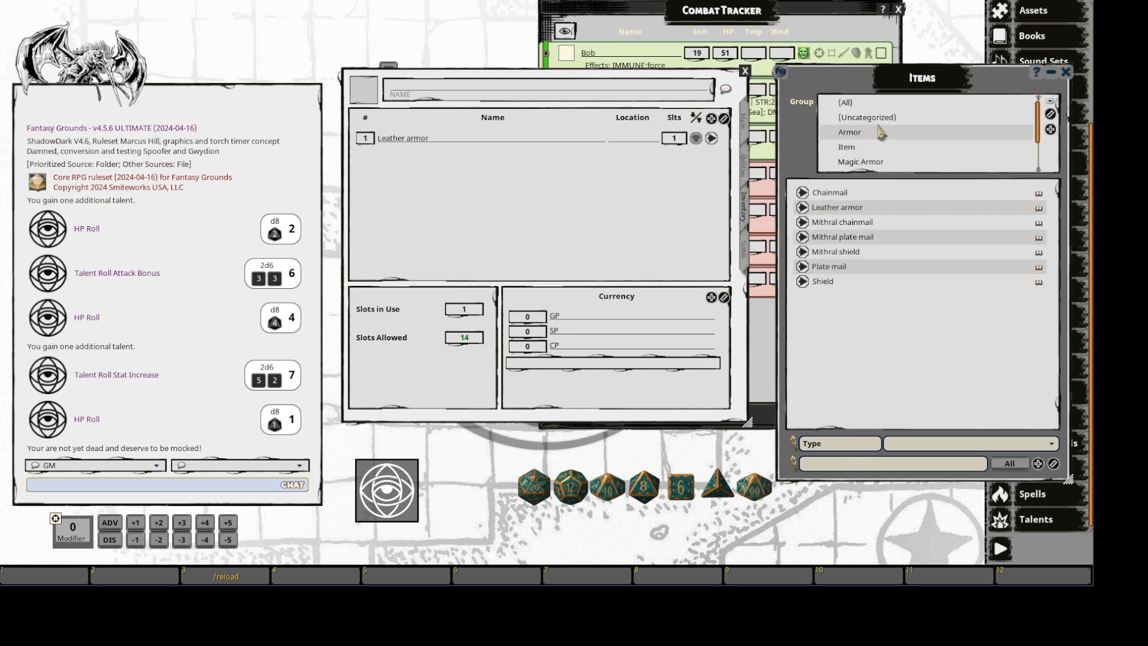
scroll(873, 144, "down", 3)
left_click(854, 164)
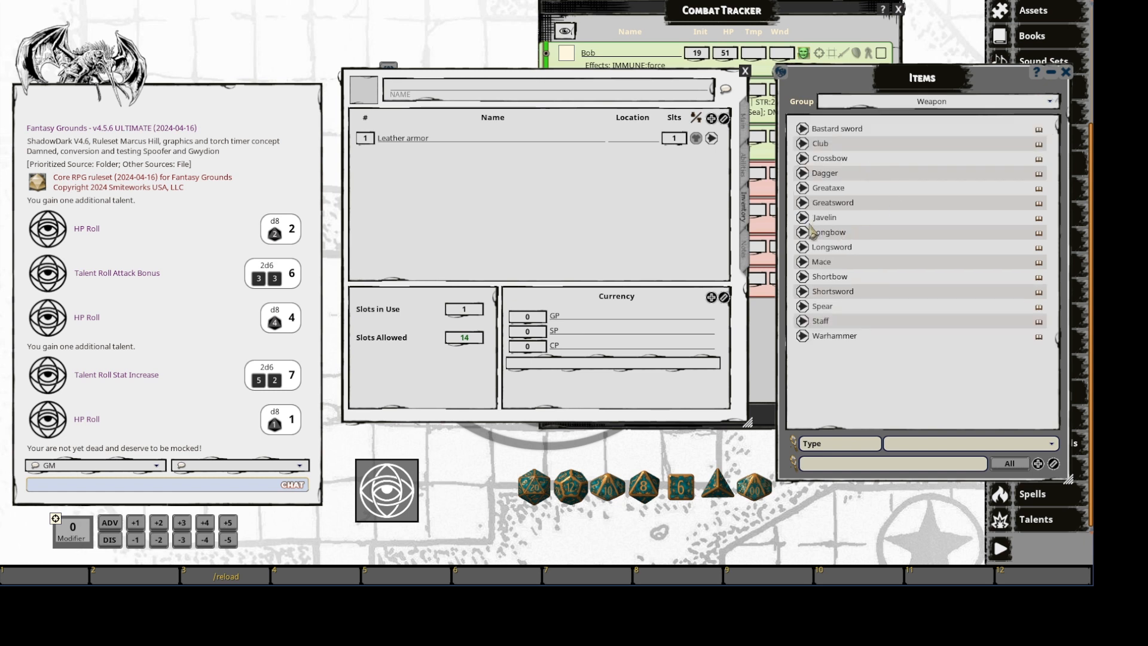
left_click_drag(804, 251, 724, 217)
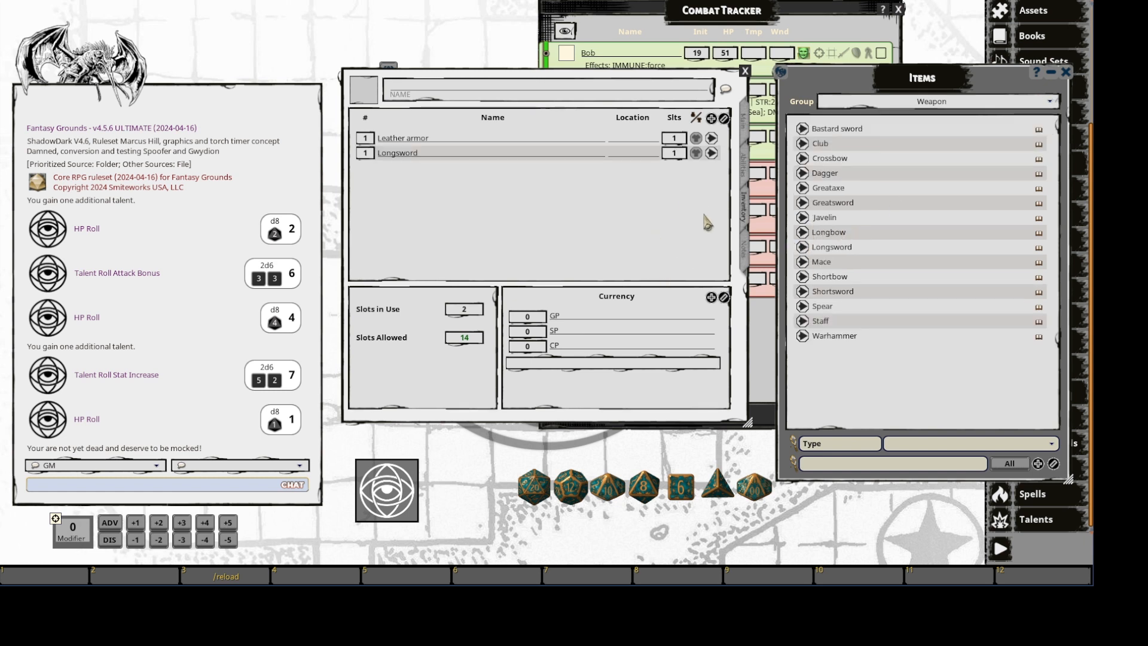
Read the Weapon Mastery talent's description and append "(longsword)" to the talent's name.
left_click(744, 122)
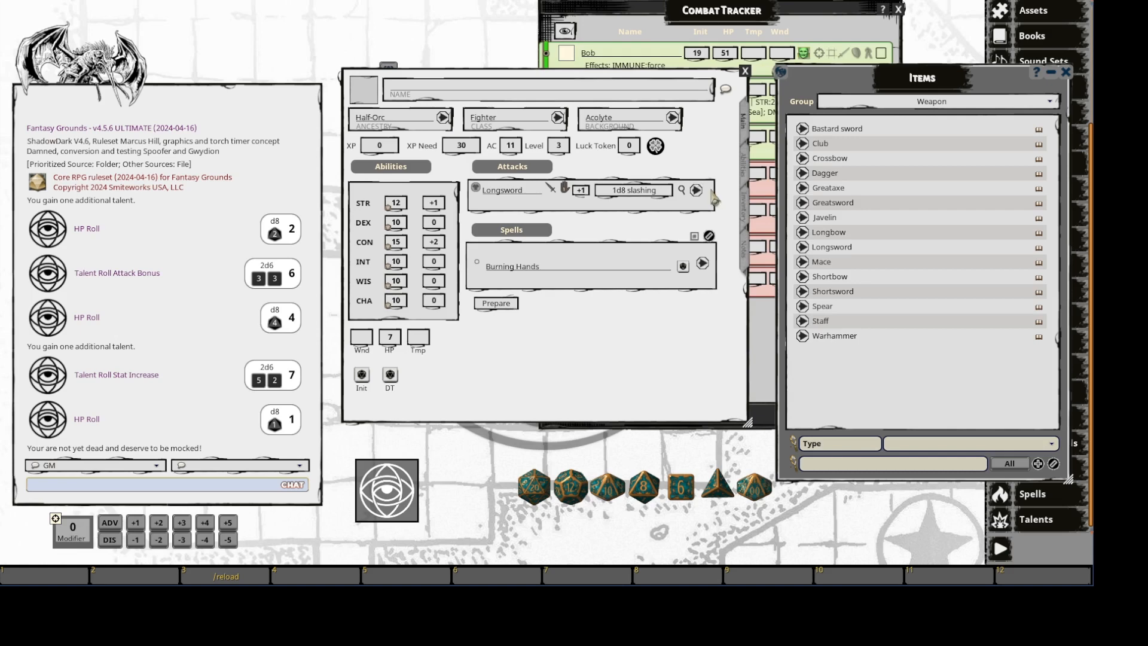
left_click(751, 172)
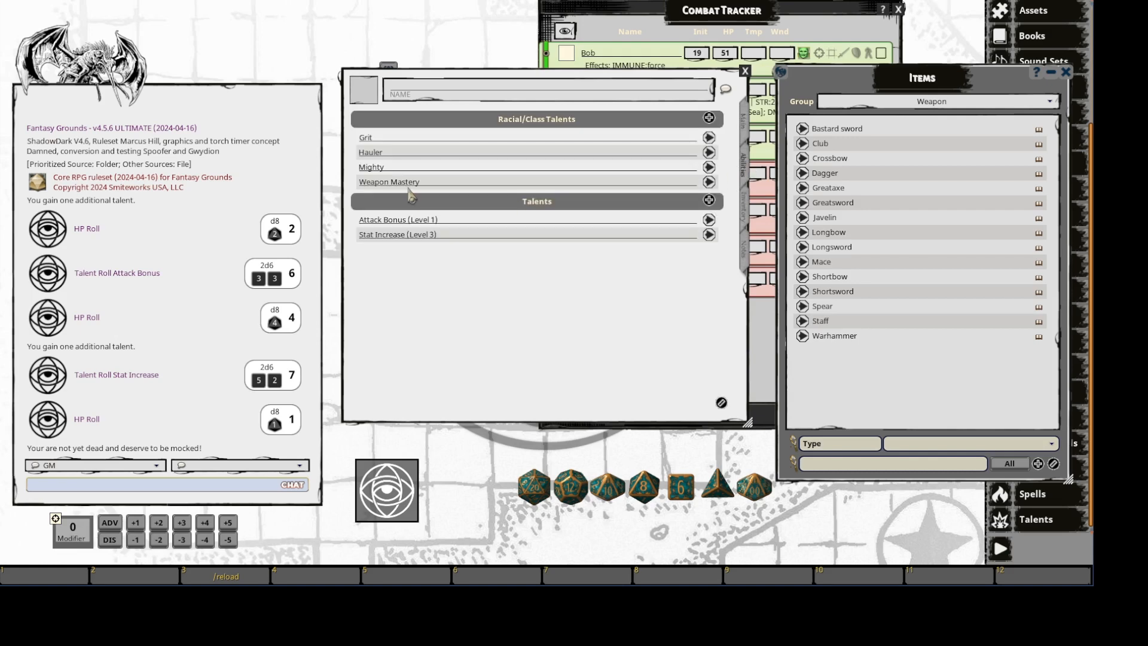
left_click(708, 182)
left_click_drag(514, 197, 857, 248)
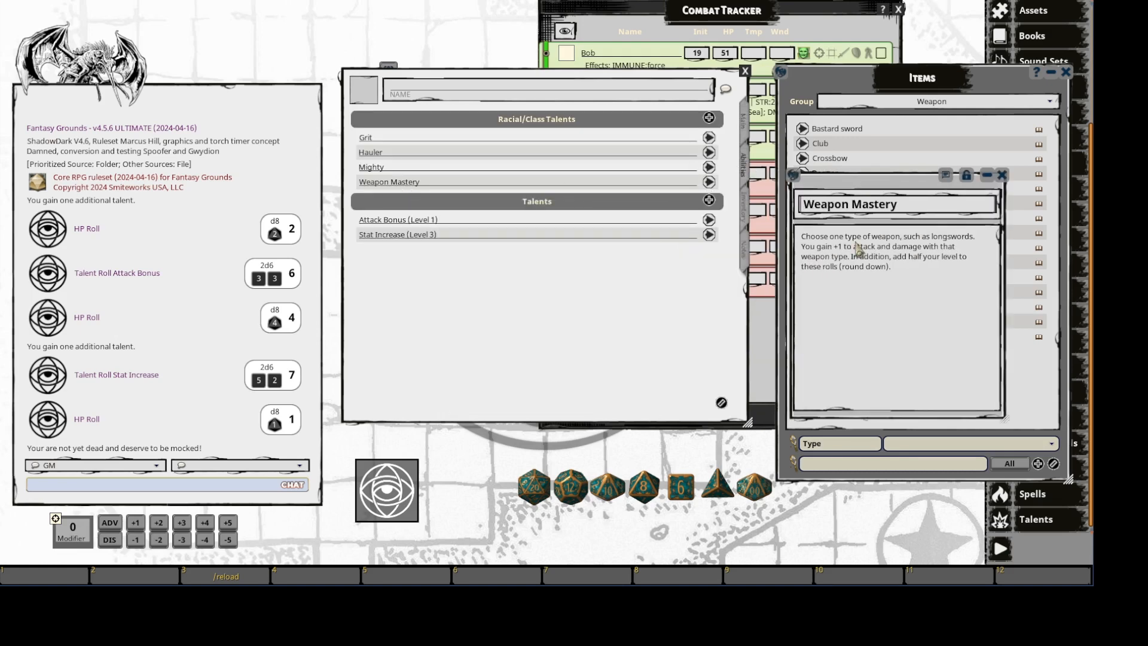
left_click(456, 182)
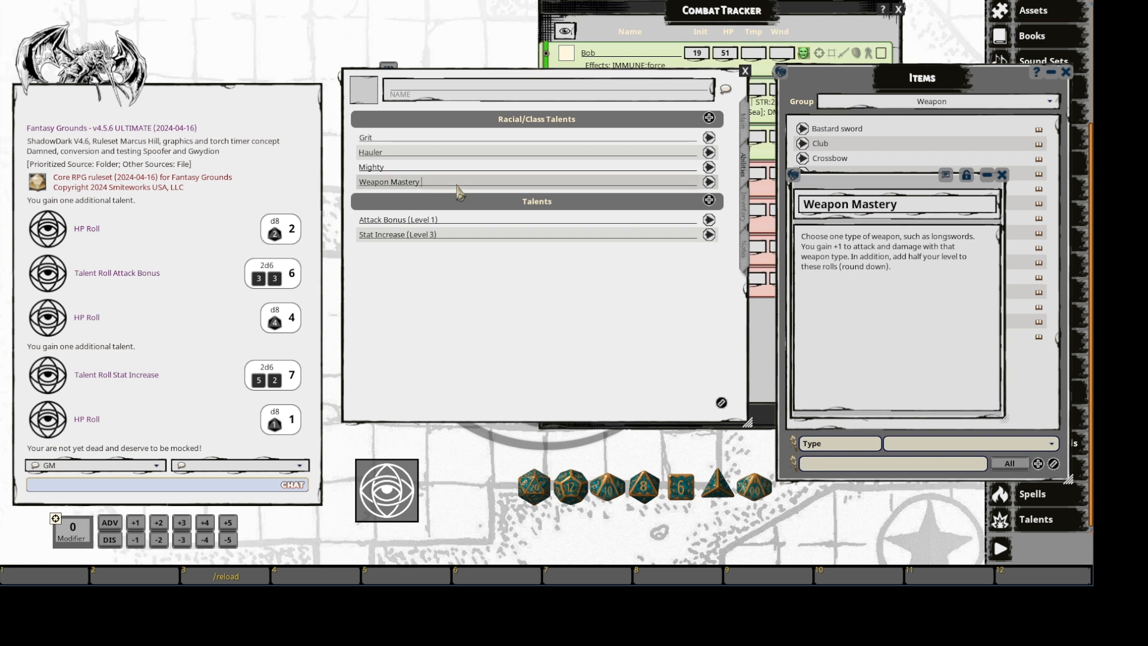
type("(longsword)")
Set the Longsword attack's bonus to 1 and its damage to 1d8+1, and test its damage and attack rolls.
left_click(745, 130)
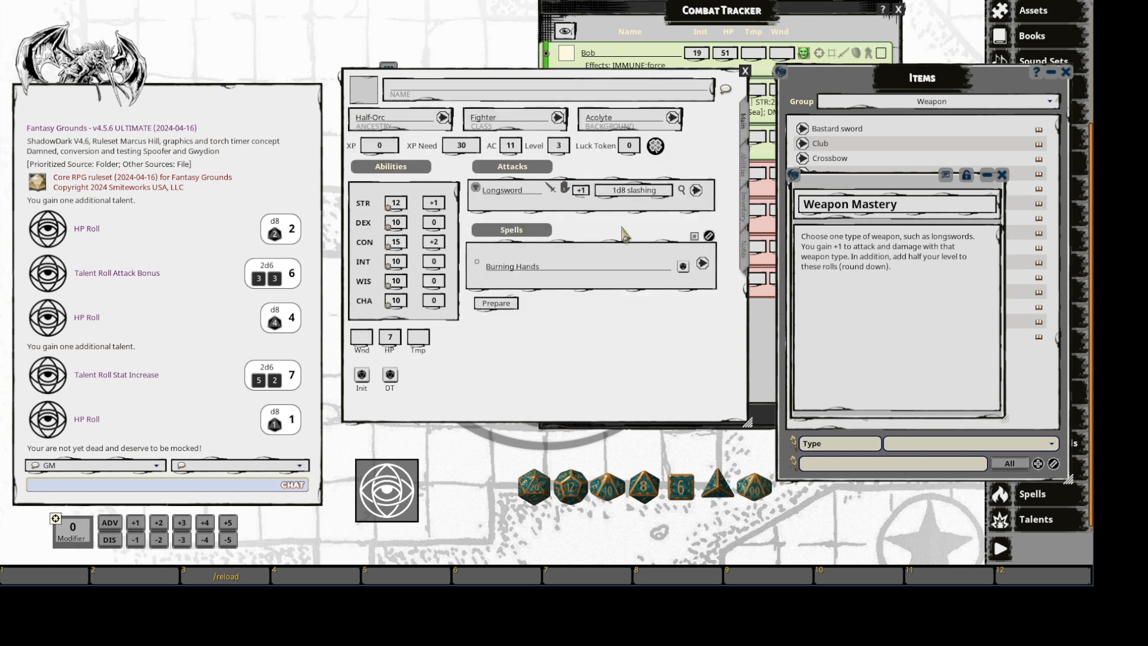
left_click(681, 190)
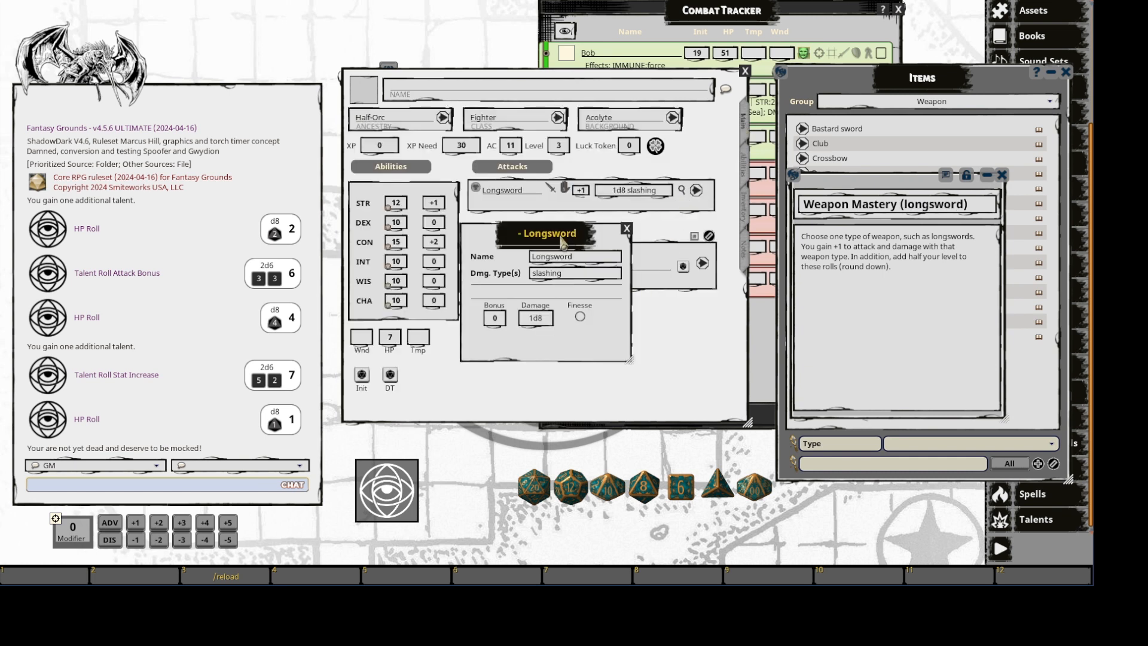
left_click_drag(561, 236, 661, 294)
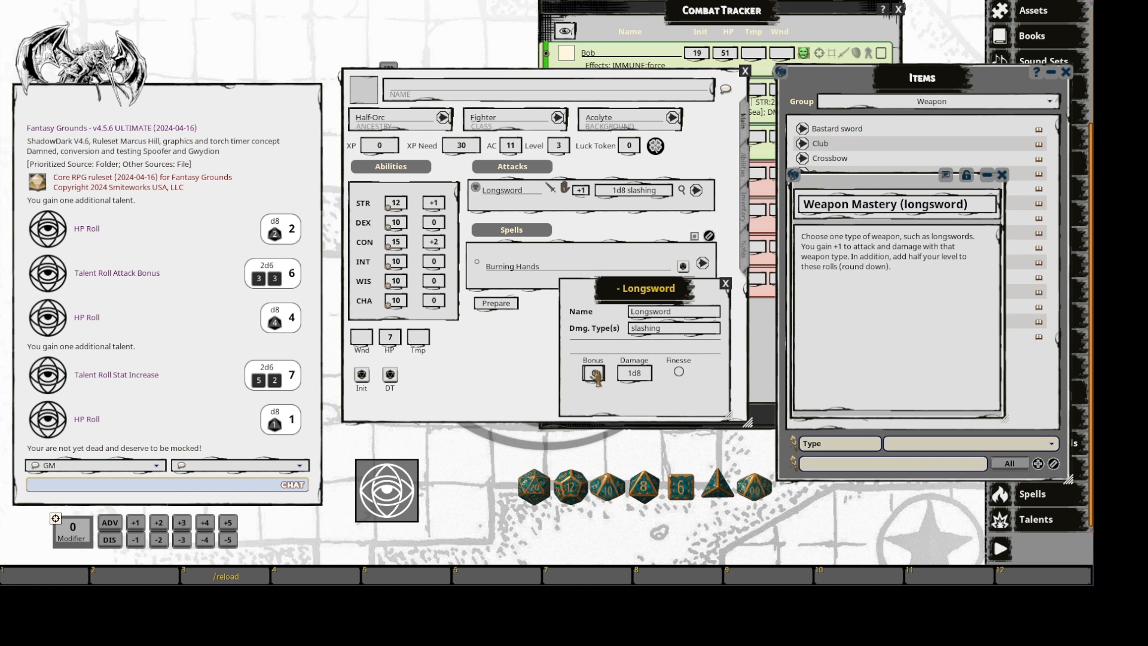
scroll(596, 375, "up", 1)
scroll(648, 379, "up", 1)
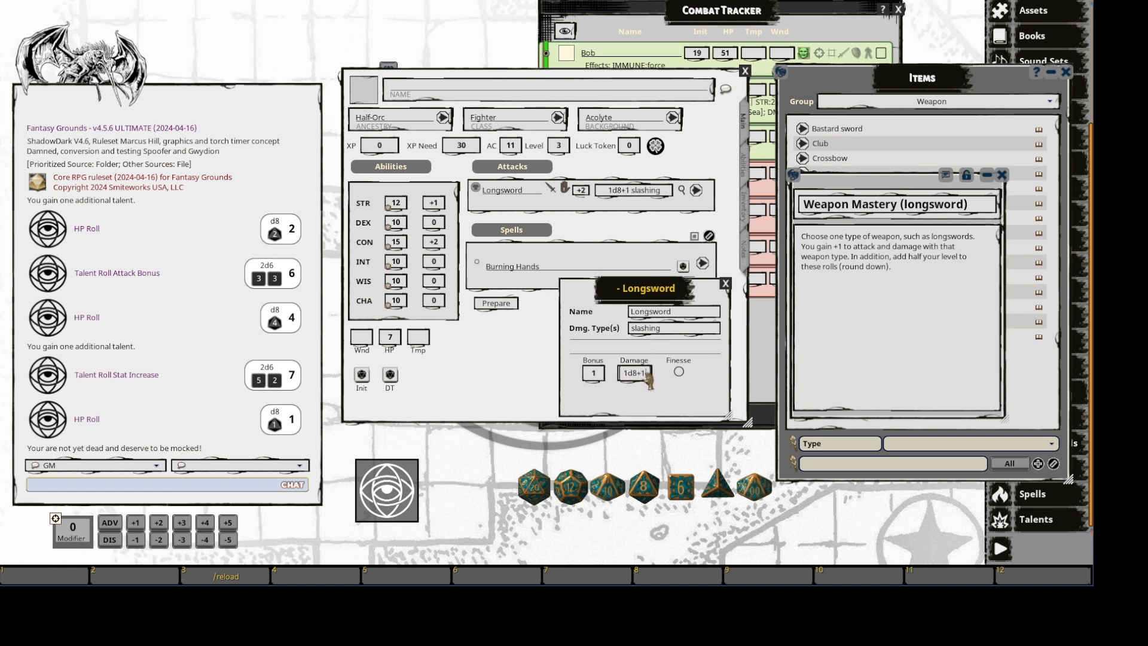
left_click(725, 283)
double_click(621, 200)
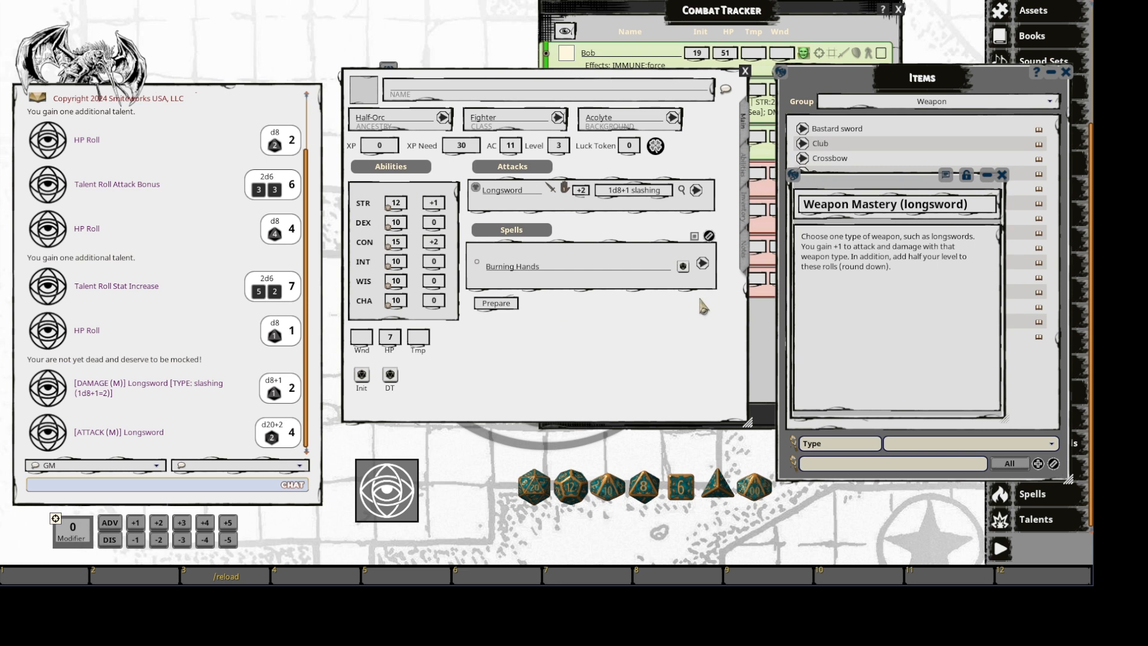
Create a new attack entry named Club with damage type Blunt and damage 1d4.
right_click(534, 205)
left_click(534, 256)
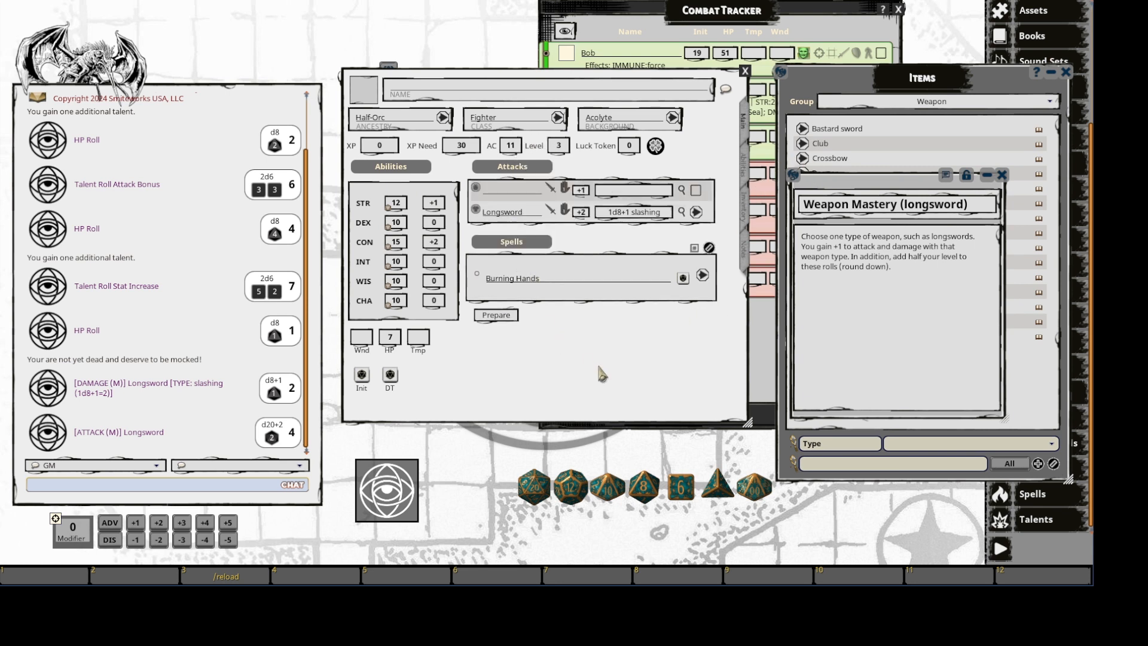
left_click(687, 192)
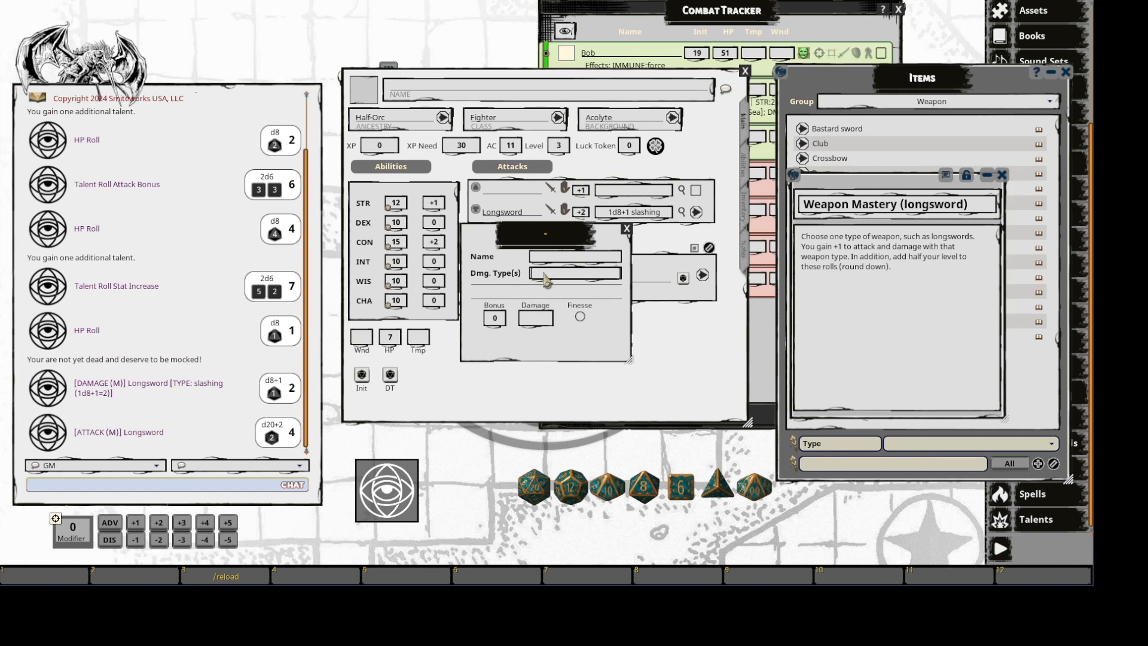
type("Blunt")
left_click(535, 319)
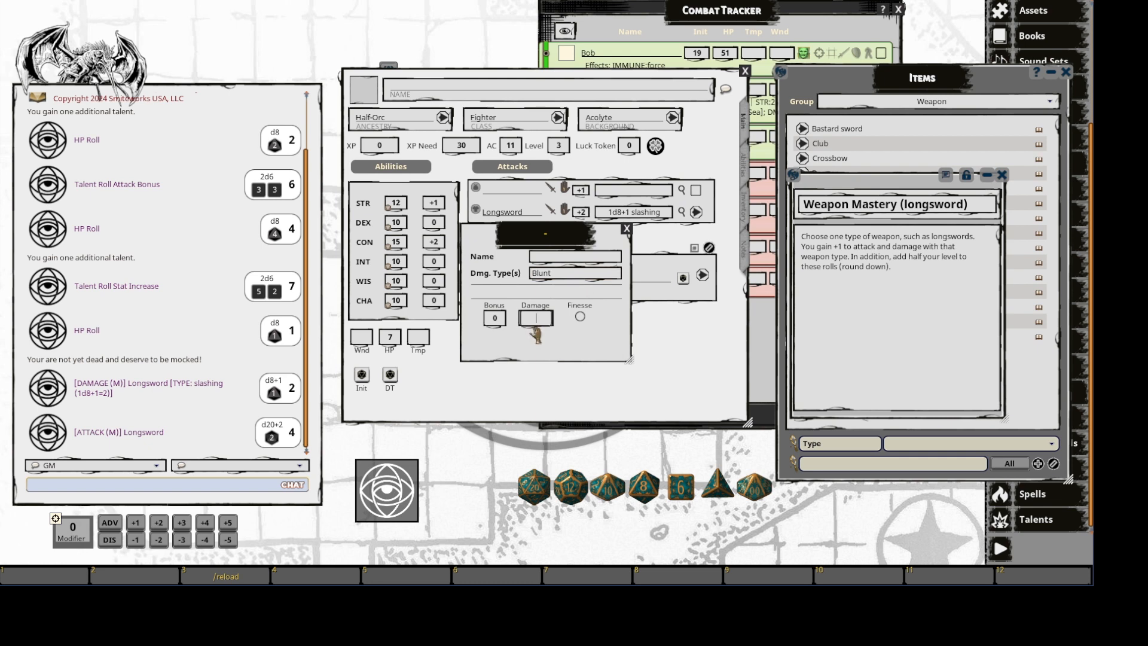
type("1d4")
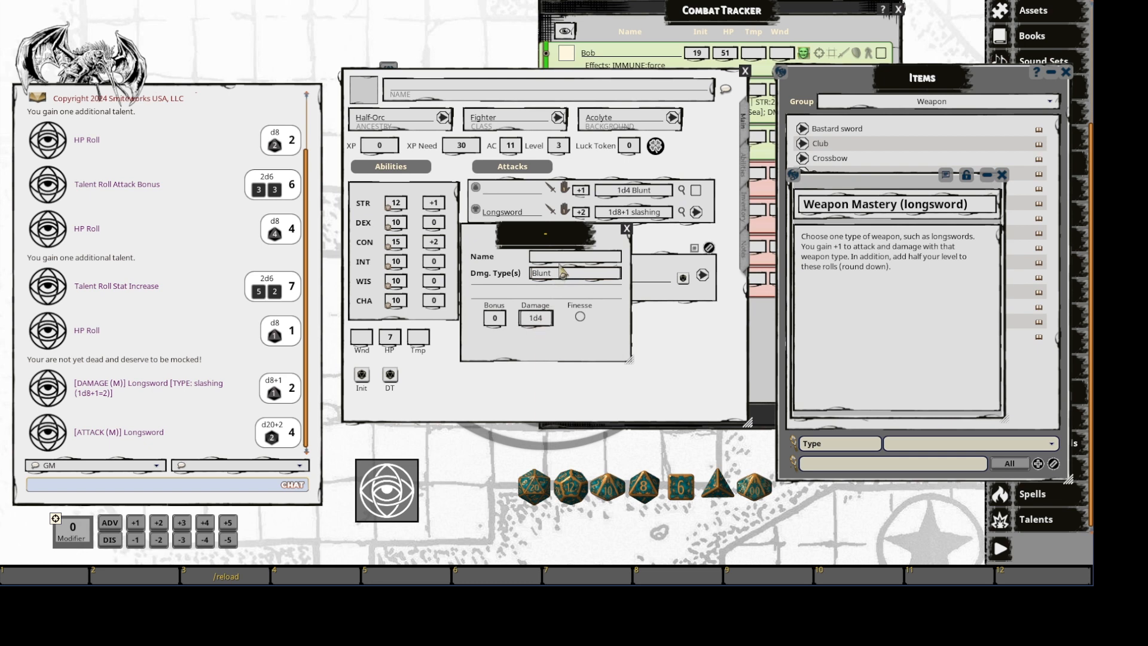
type("Club")
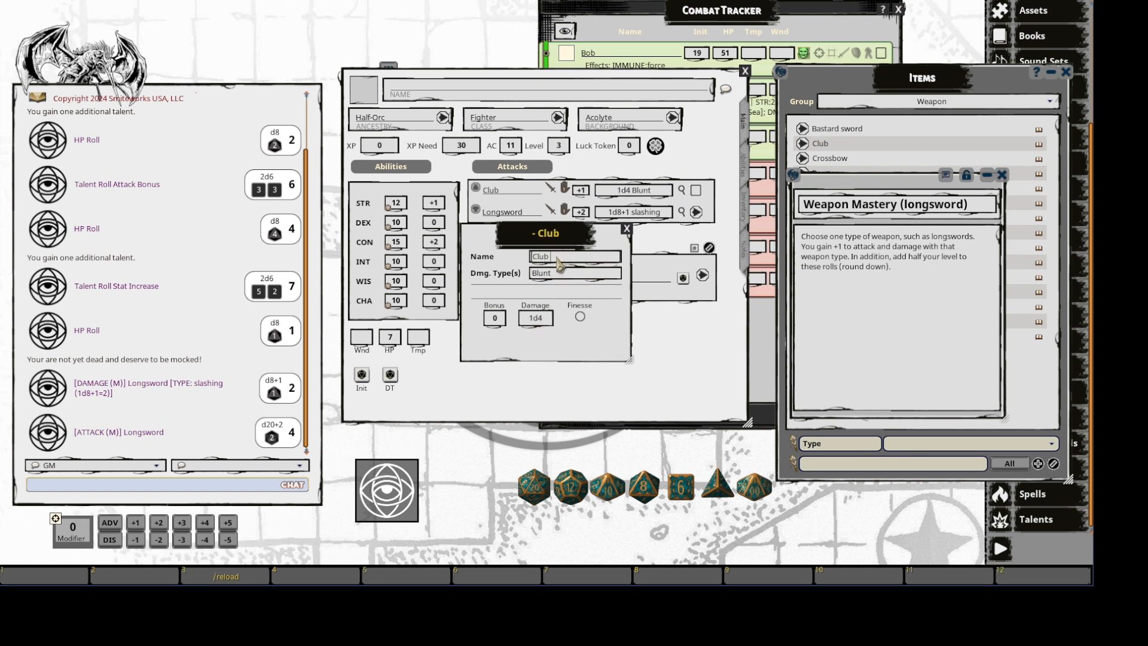
Rename the Club attack to "Club of doom" and close its details.
type(" of doom")
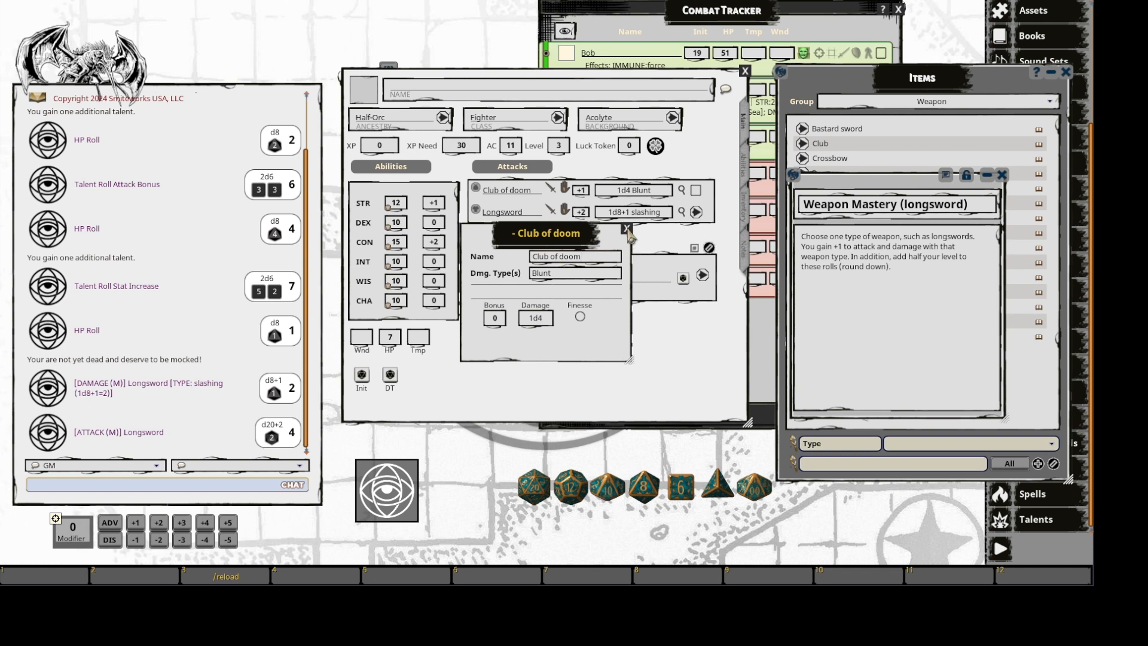
left_click(626, 228)
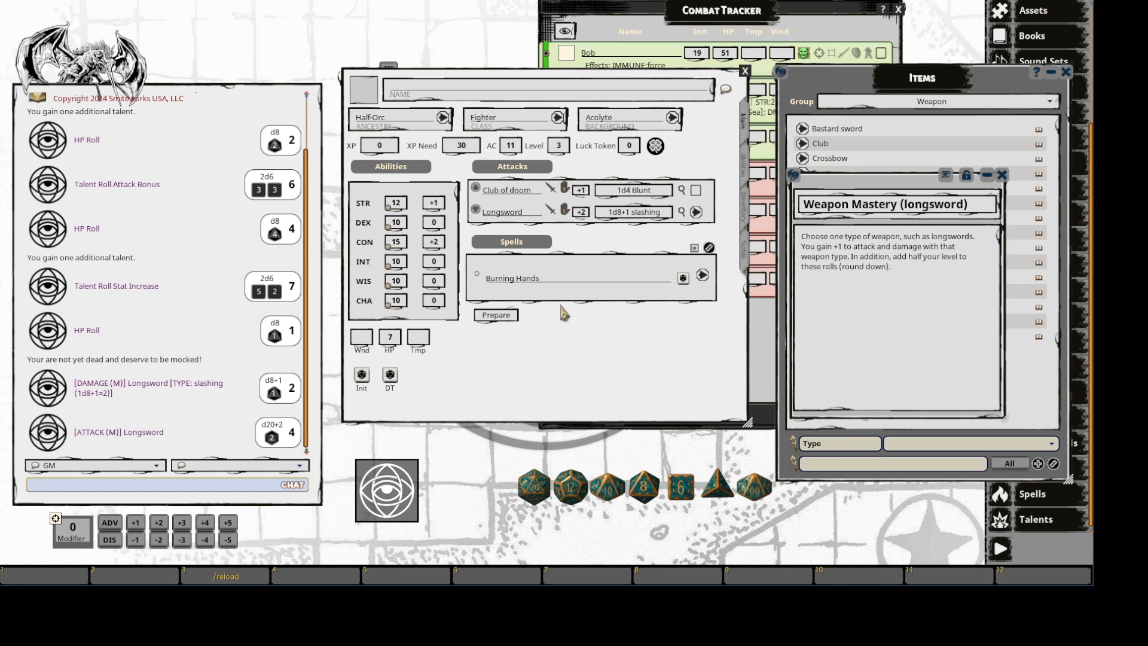
Review the Burning Hands spell's casting stat, DC, damage and description from the character's spell list, and close its record.
left_click(699, 275)
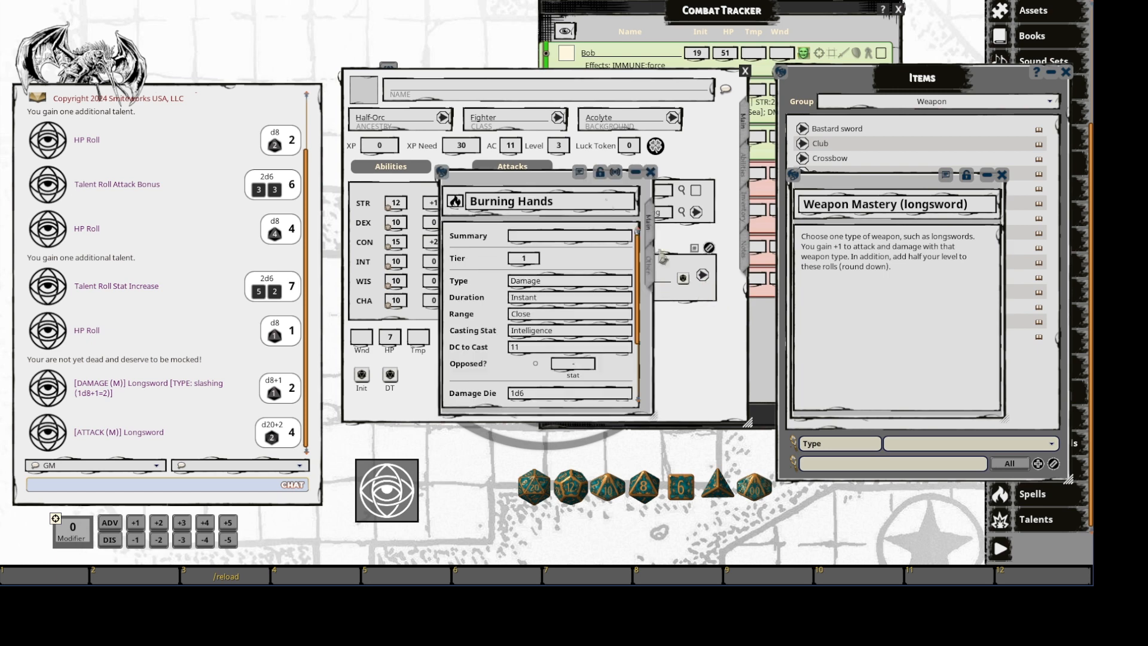
scroll(568, 287, "down", 1)
left_click_drag(549, 186, 958, 189)
scroll(1010, 359, "down", 2)
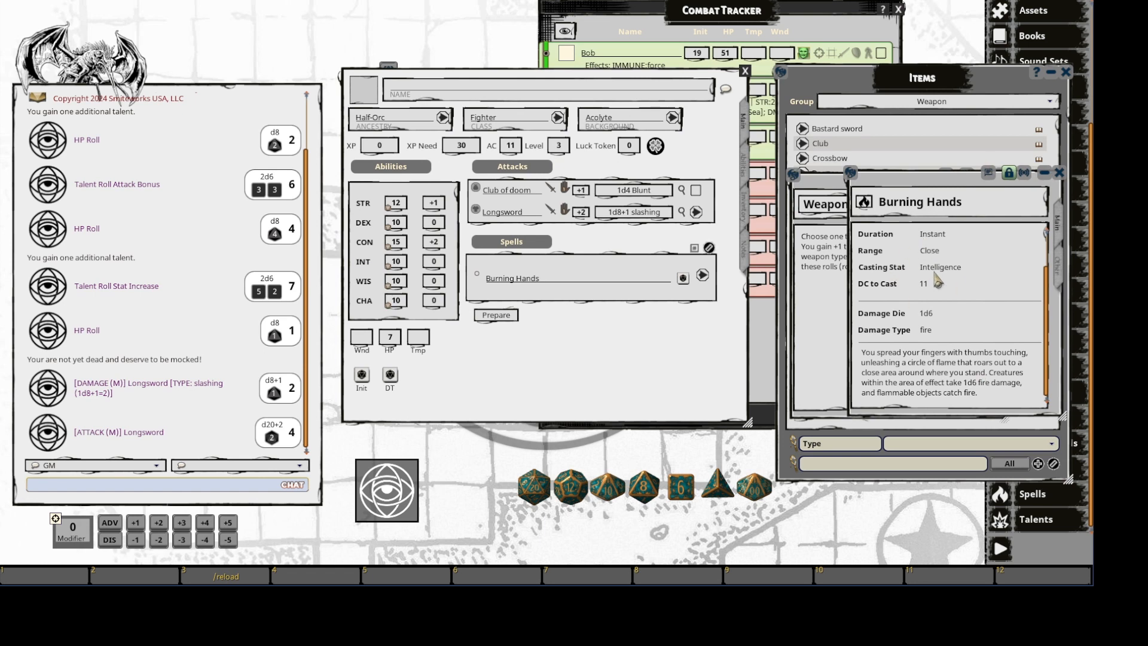
scroll(981, 301, "up", 1)
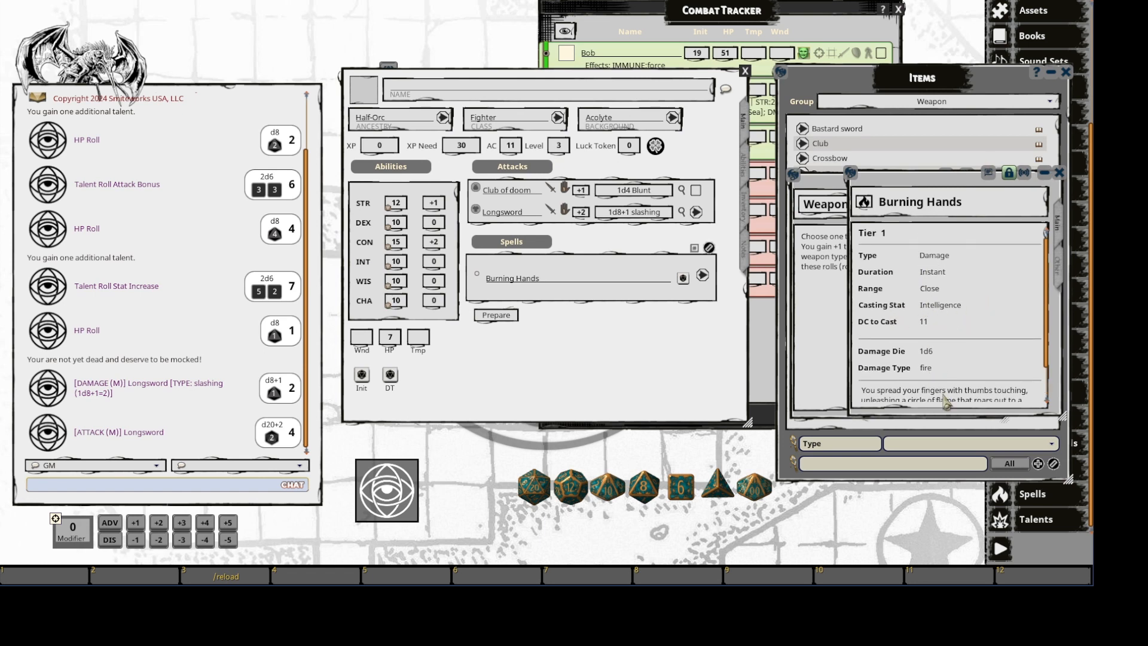
left_click(1058, 173)
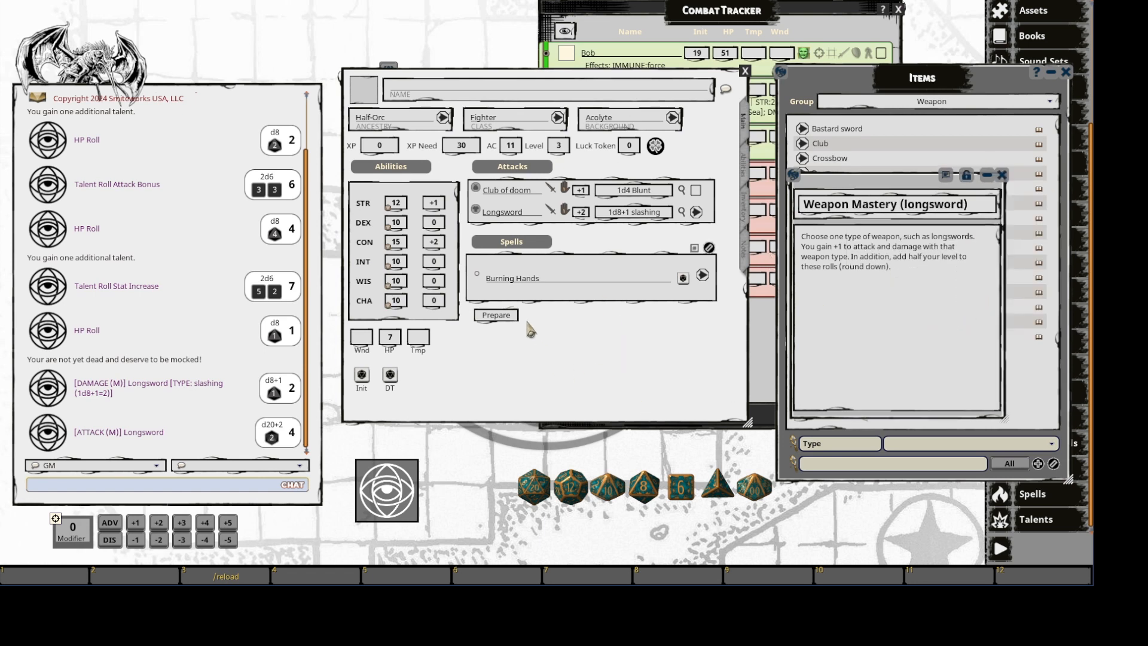
Mark Burning Hands as prepared and switch the spell list to Combat mode.
left_click(480, 281)
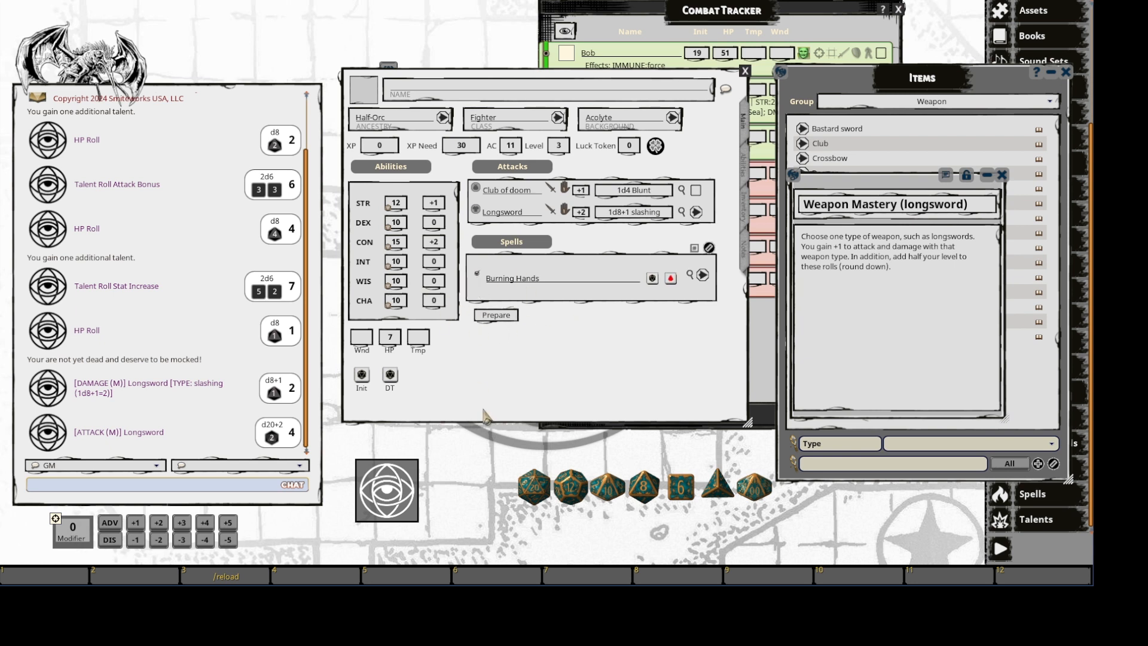
left_click(495, 315)
right_click(566, 292)
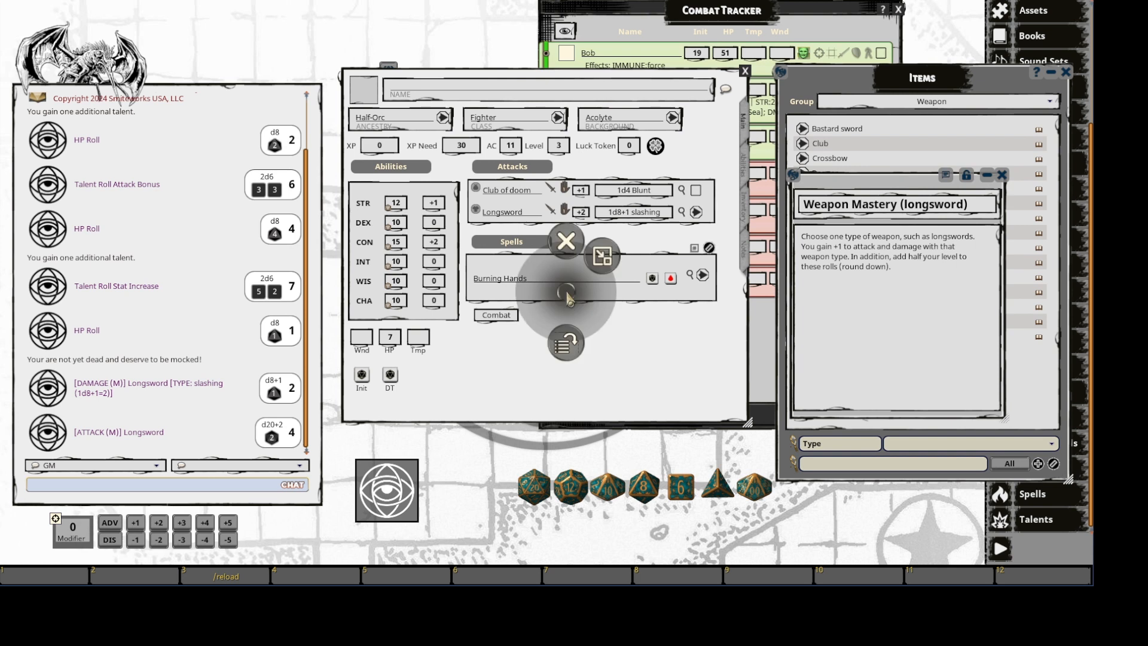
left_click(569, 344)
right_click(564, 277)
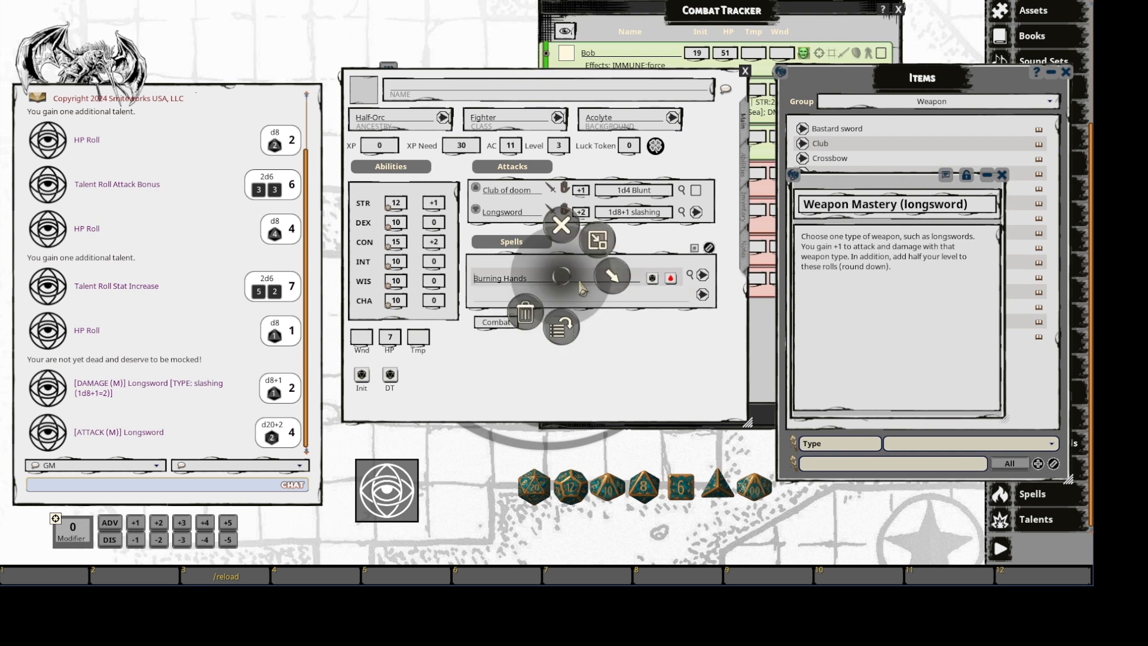
left_click(671, 351)
left_click(703, 297)
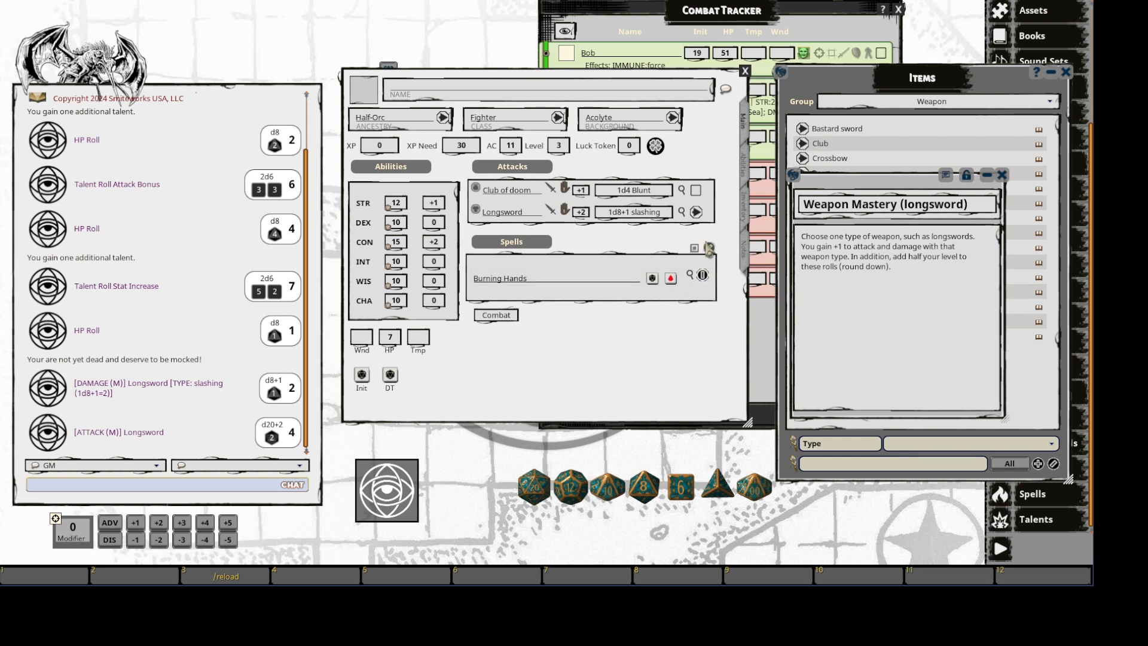
Roll Burning Hands' damage once and test its casting check four times.
left_click(668, 279)
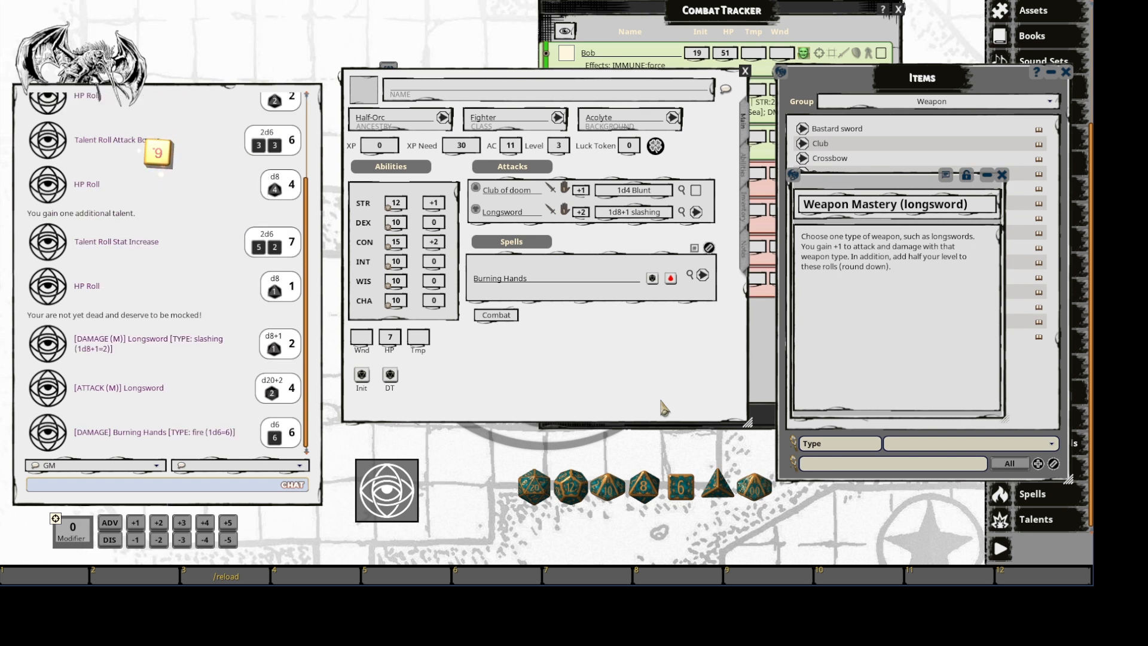
left_click(653, 281)
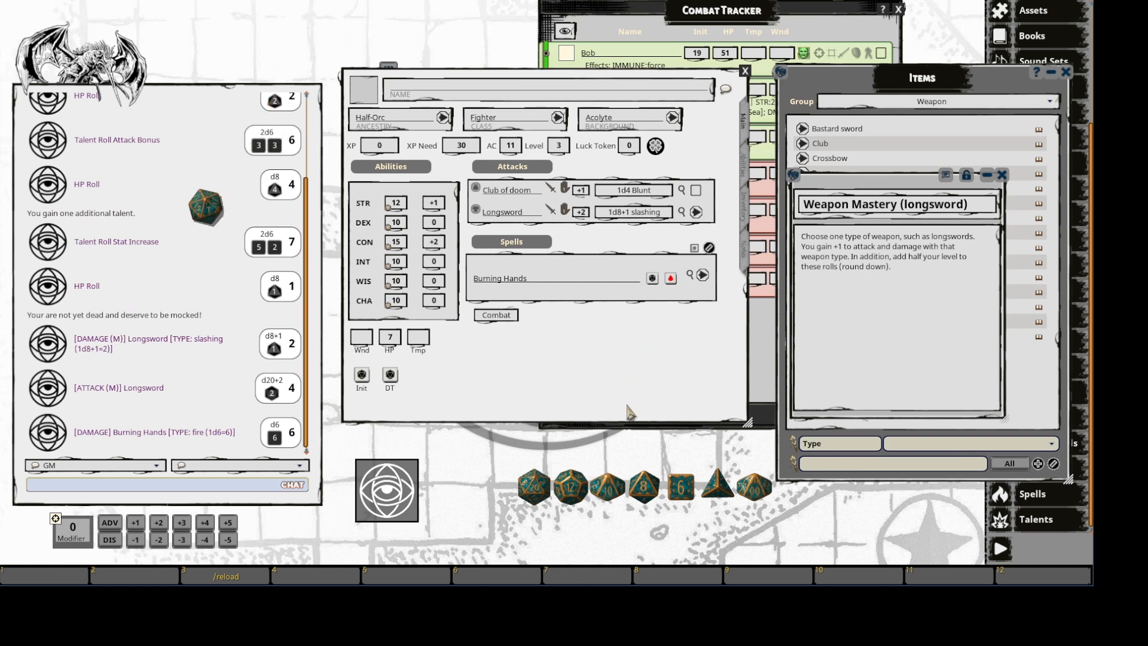
left_click(653, 278)
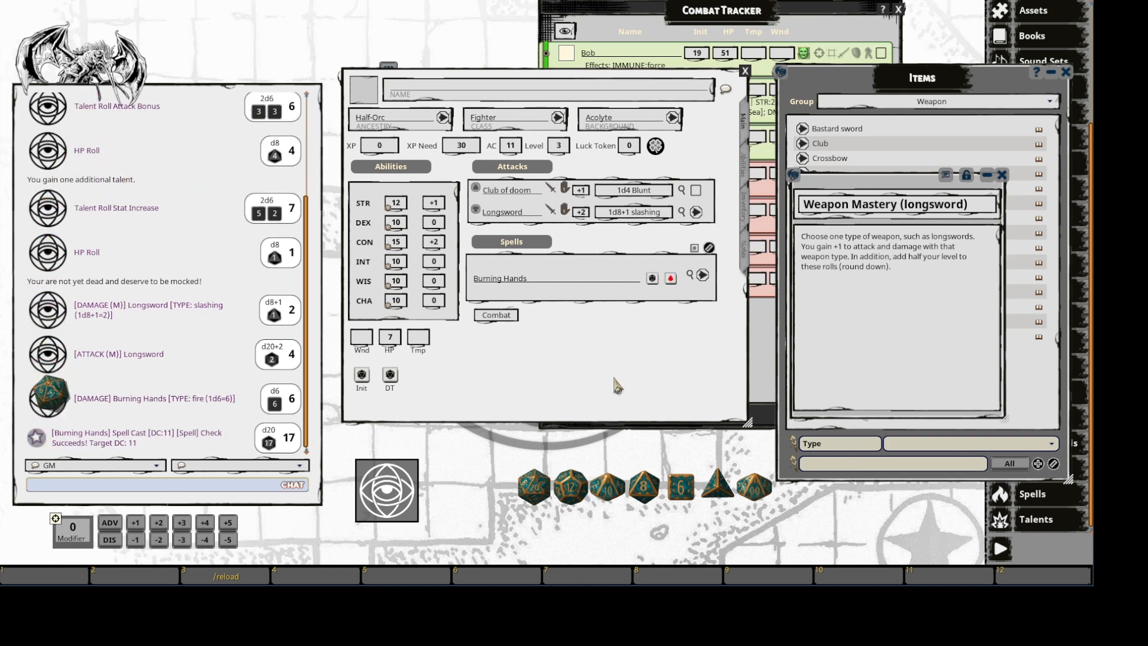
left_click(653, 279)
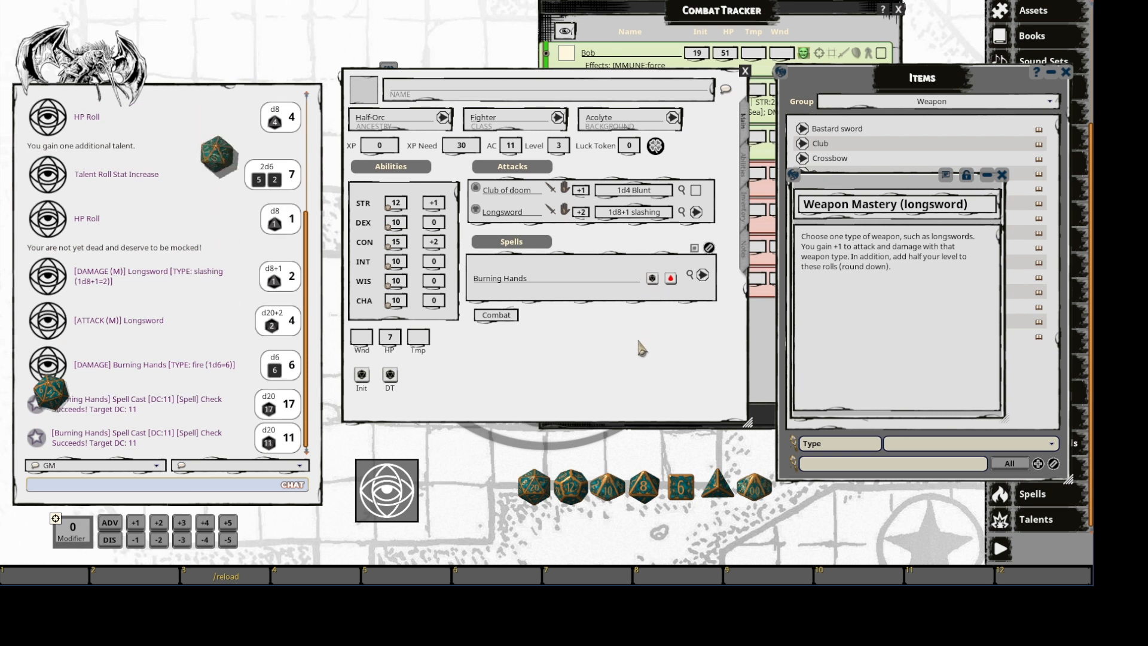
left_click(652, 279)
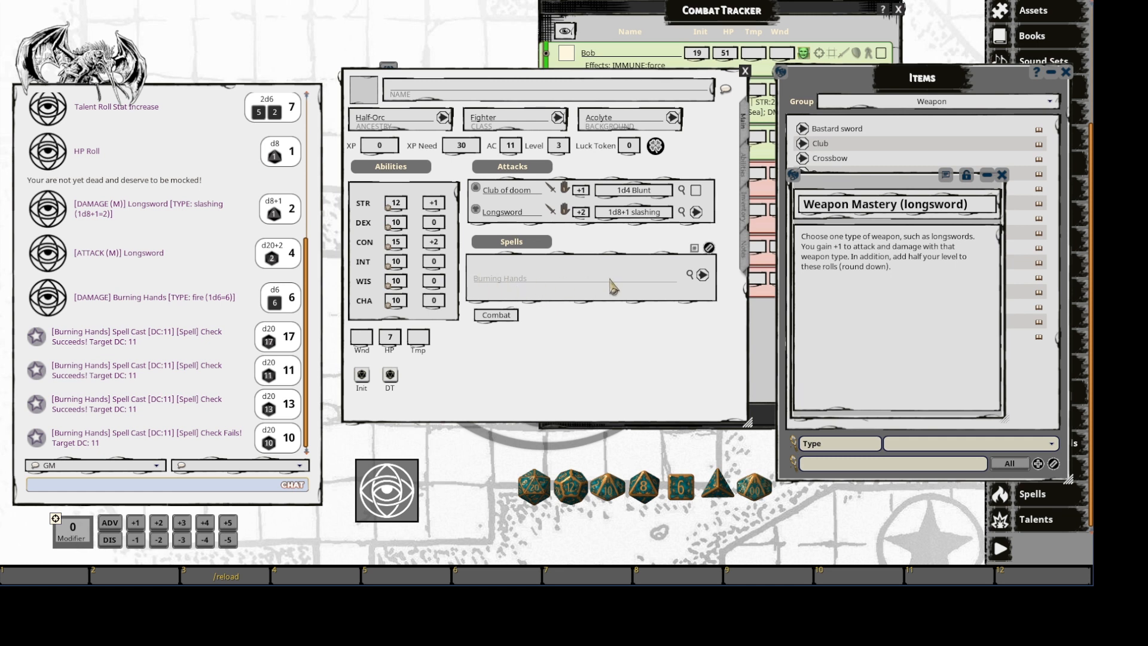
Re-enable the spent Burning Hands spell in Toggle mode and return the spell list to Combat mode.
left_click(496, 315)
left_click(496, 323)
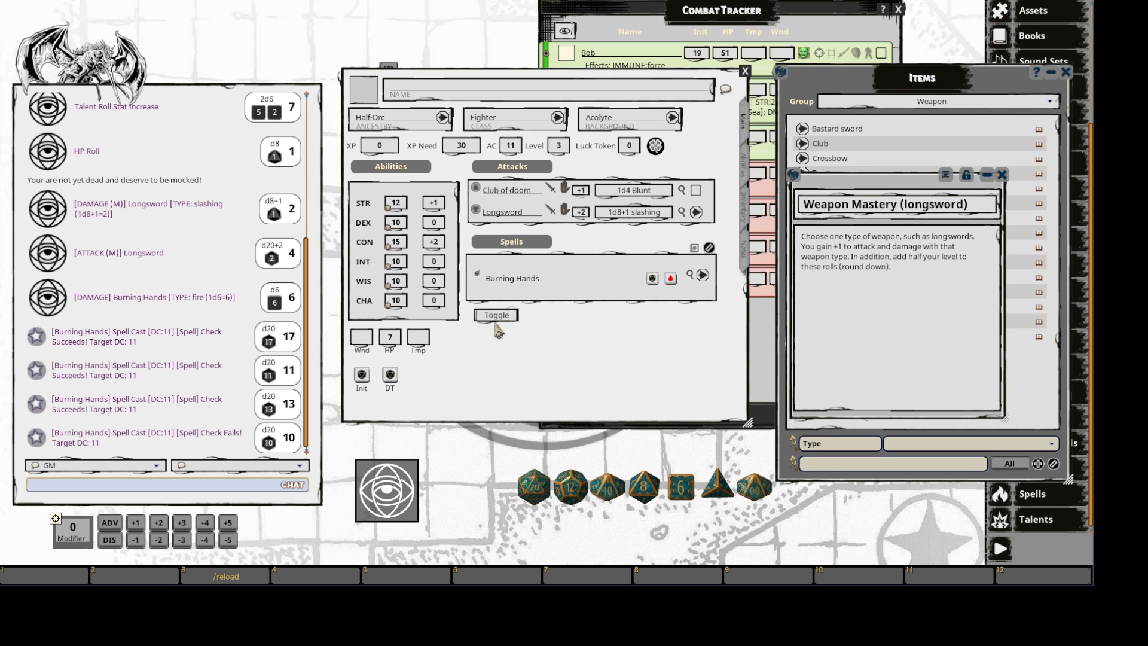
left_click(496, 322)
Clear the Items list away, open the Wizard spell list and read the Charm Person spell.
left_click_drag(591, 340, 571, 367)
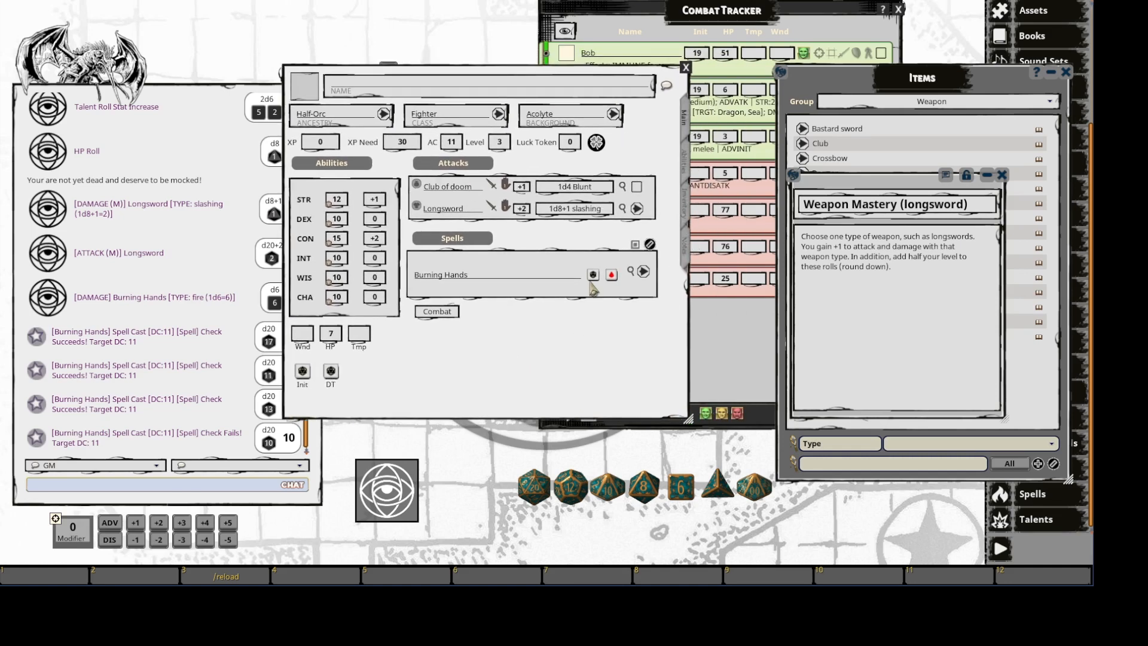
left_click_drag(464, 410, 558, 461)
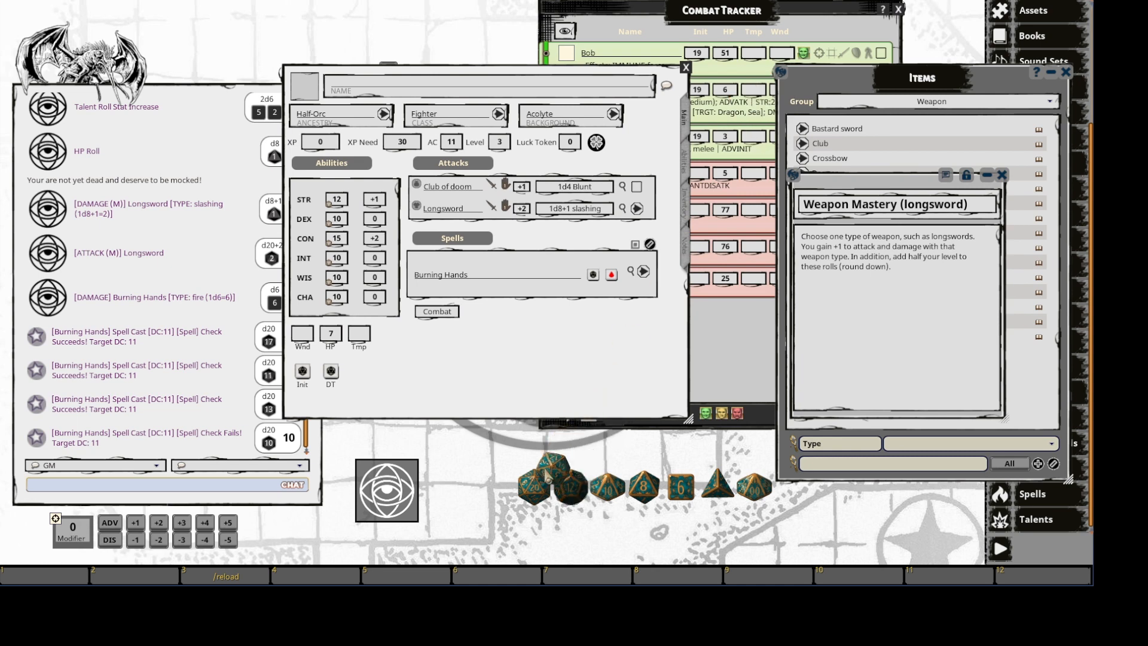
left_click_drag(570, 391, 401, 386)
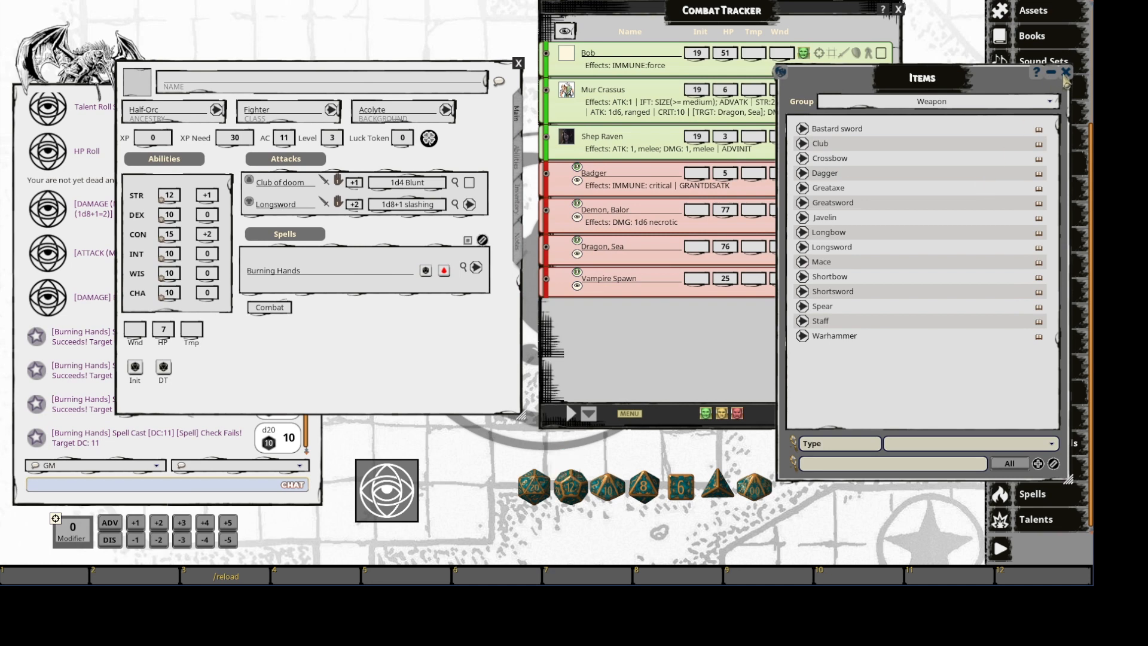
left_click(1065, 72)
left_click(1052, 482)
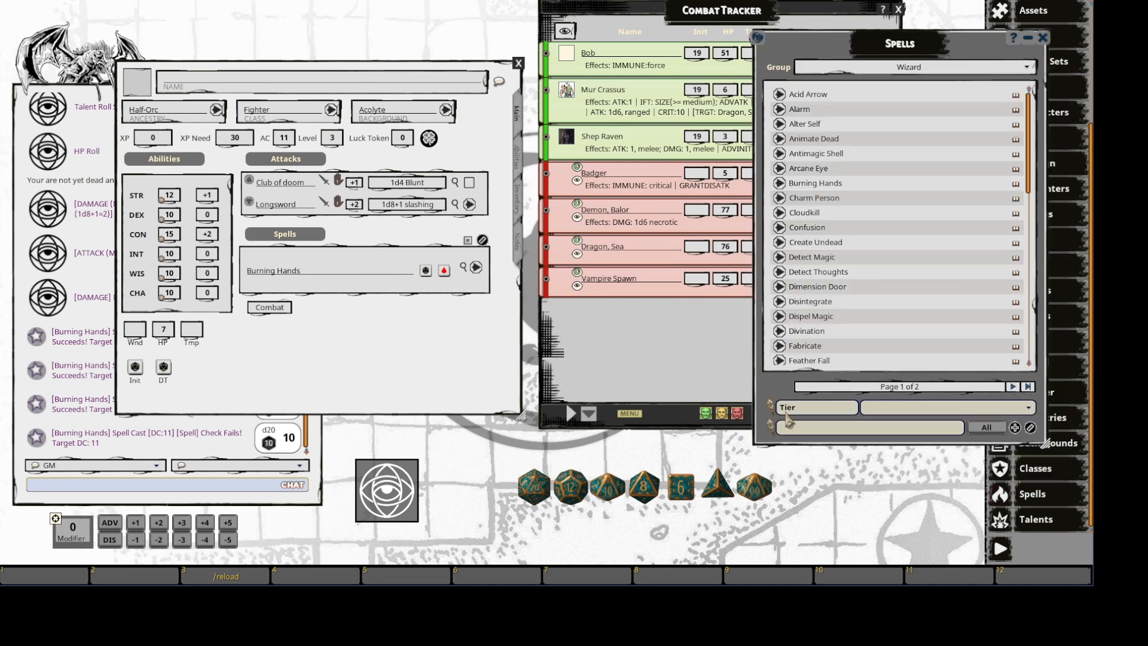
left_click(779, 198)
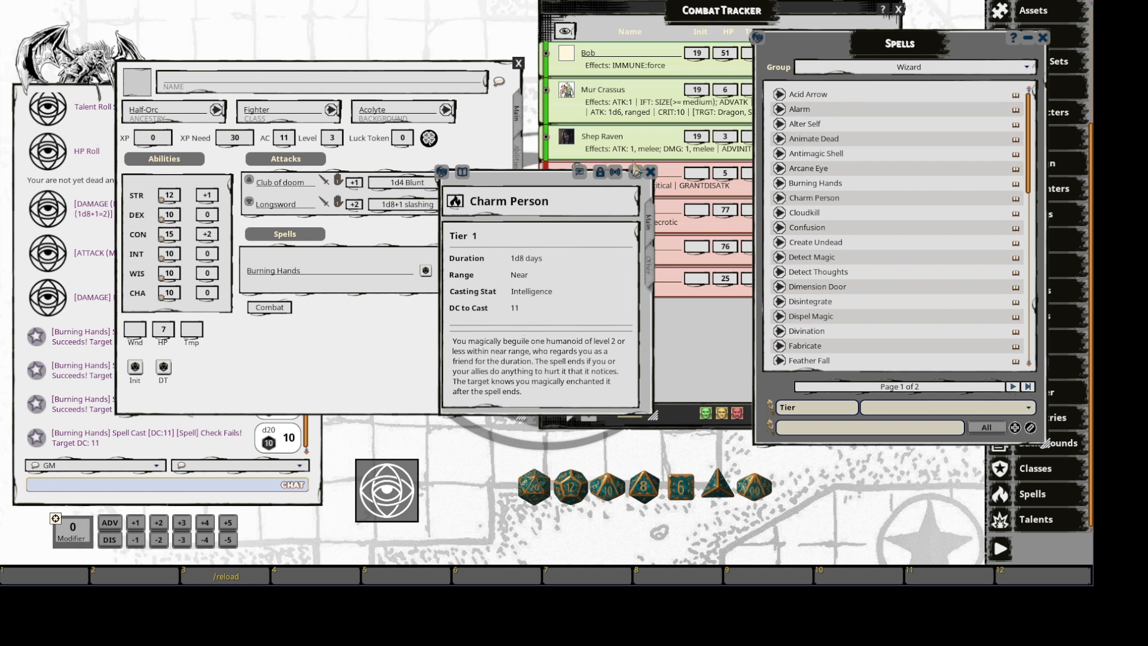
left_click(650, 172)
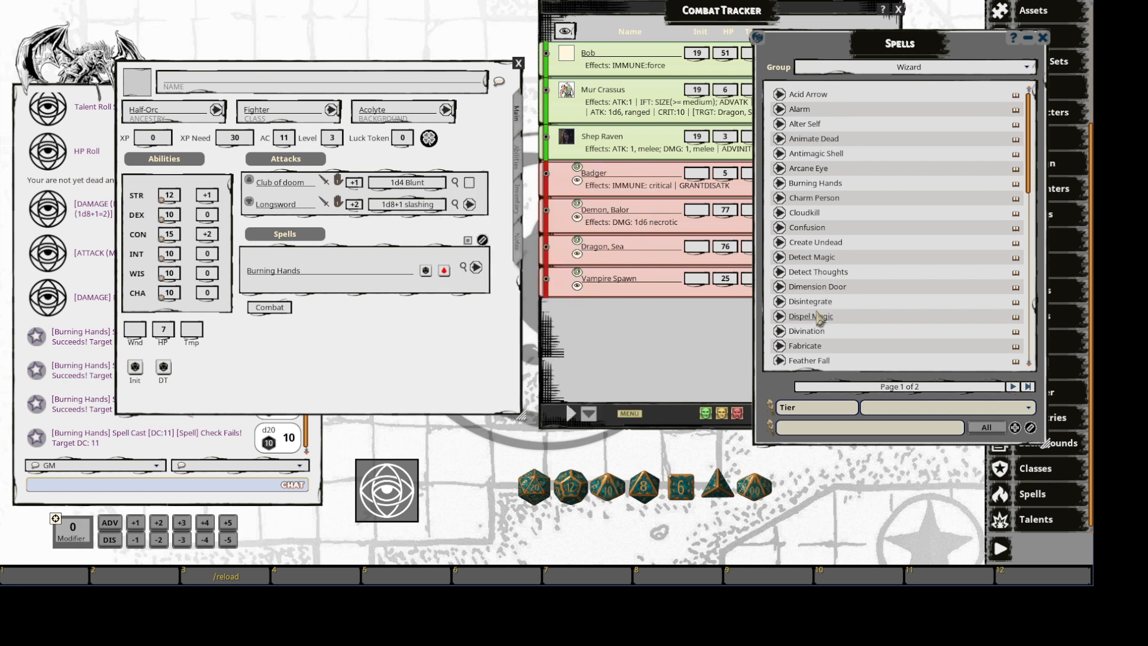
Add the Wizard spell Confusion to the character's spells, enable it for combat and close the spell list.
left_click(809, 228)
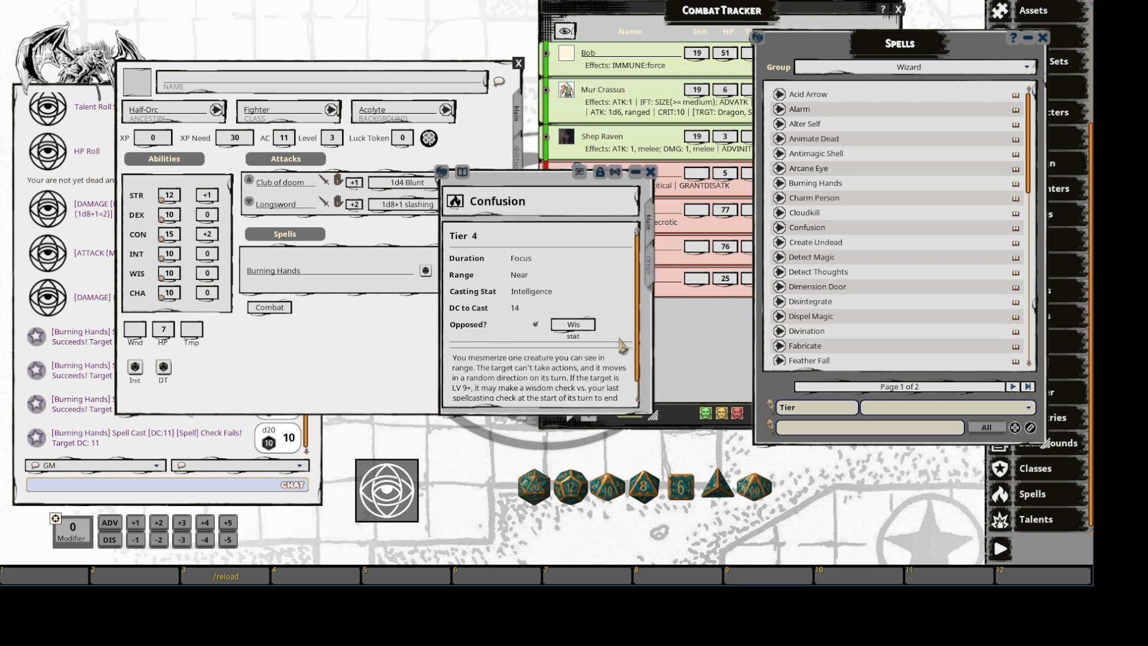
left_click_drag(441, 172, 326, 281)
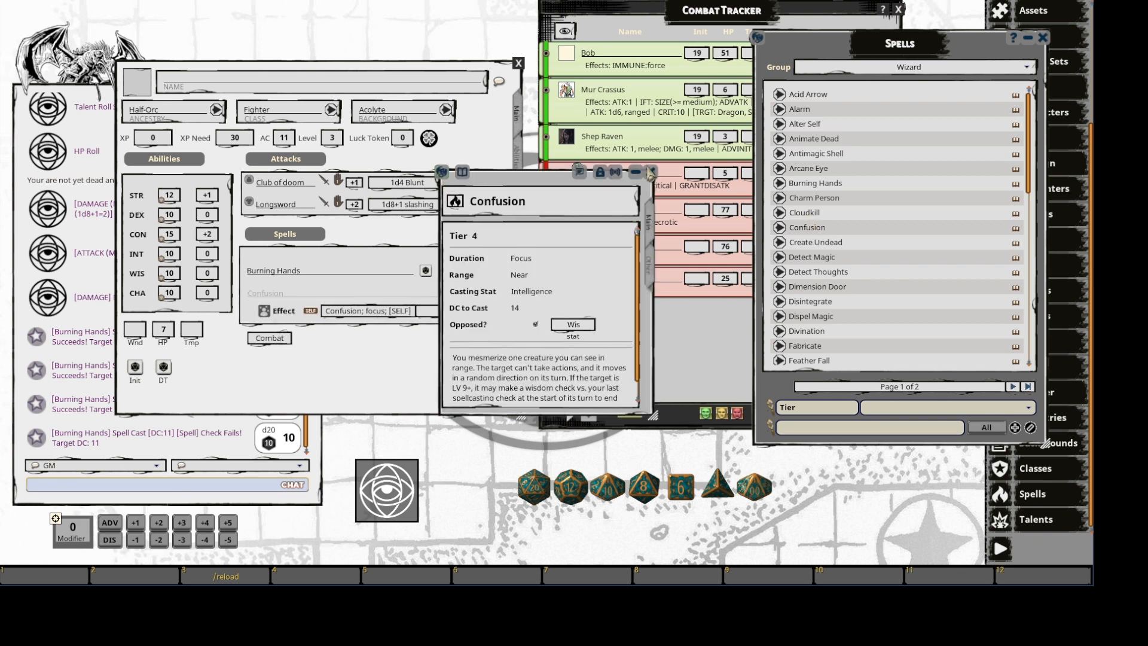
left_click(650, 172)
left_click(269, 337)
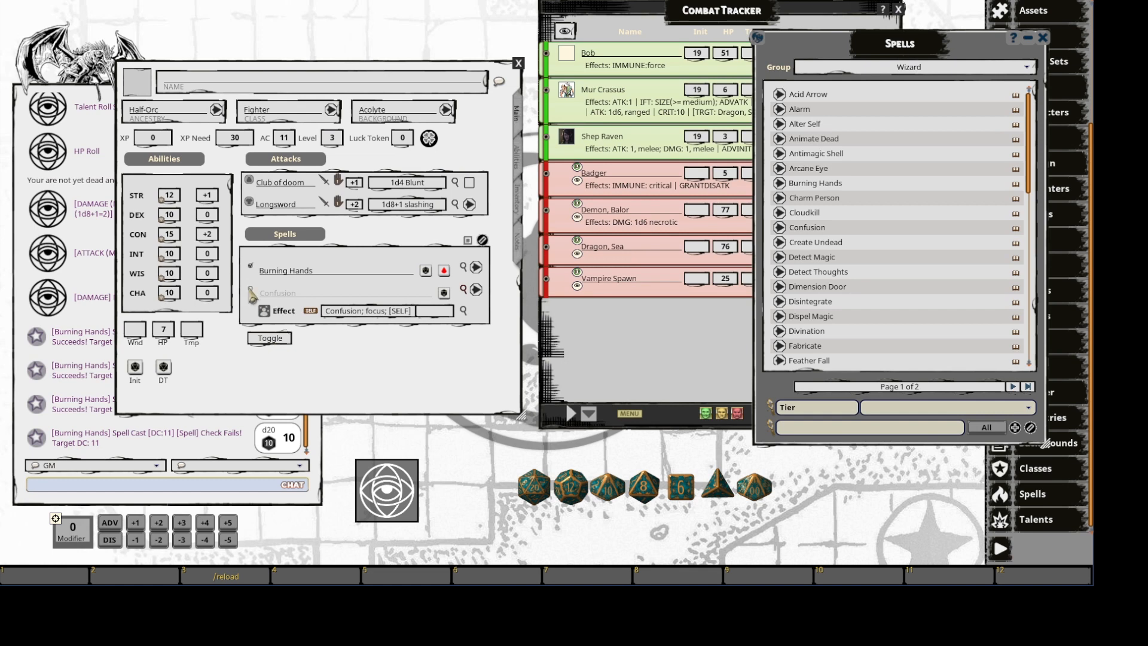
left_click(271, 338)
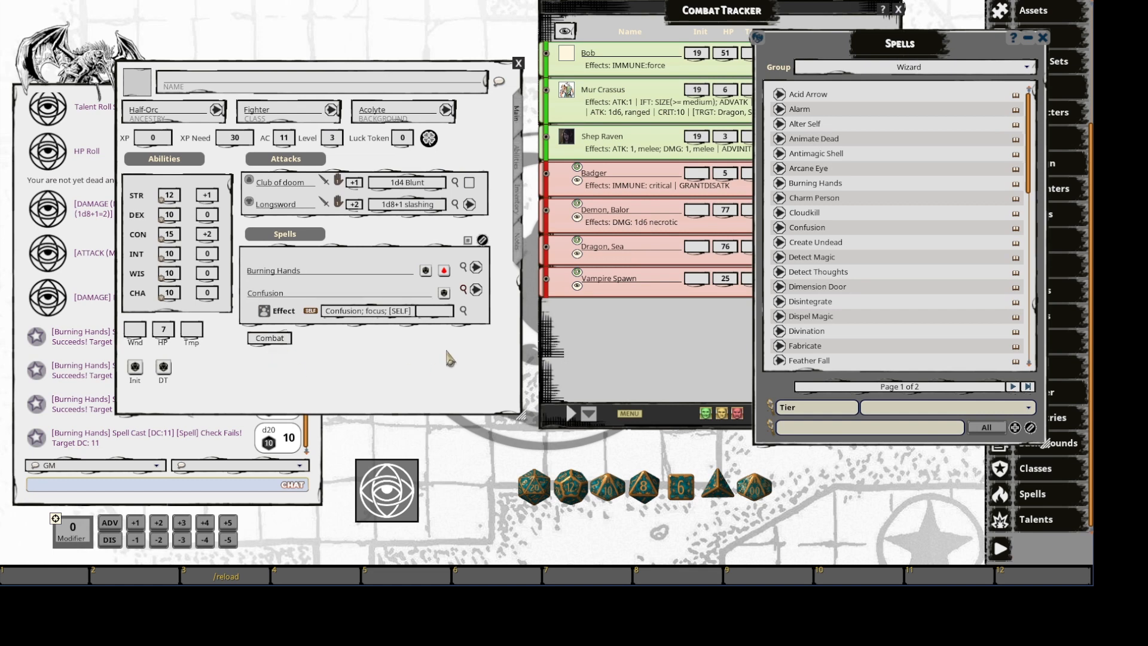
left_click(1043, 37)
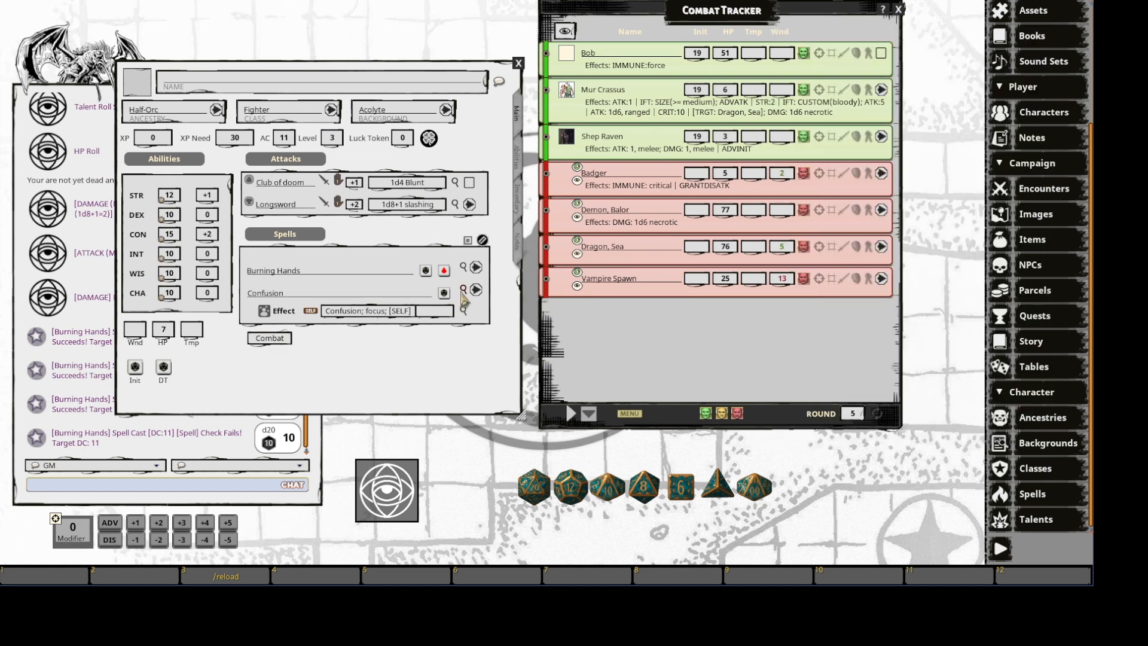
Hide Confusion's effect details, cast Confusion on the Badger in the combat tracker and review the opposed Wisdom roll.
left_click(462, 290)
left_click_drag(443, 293, 617, 181)
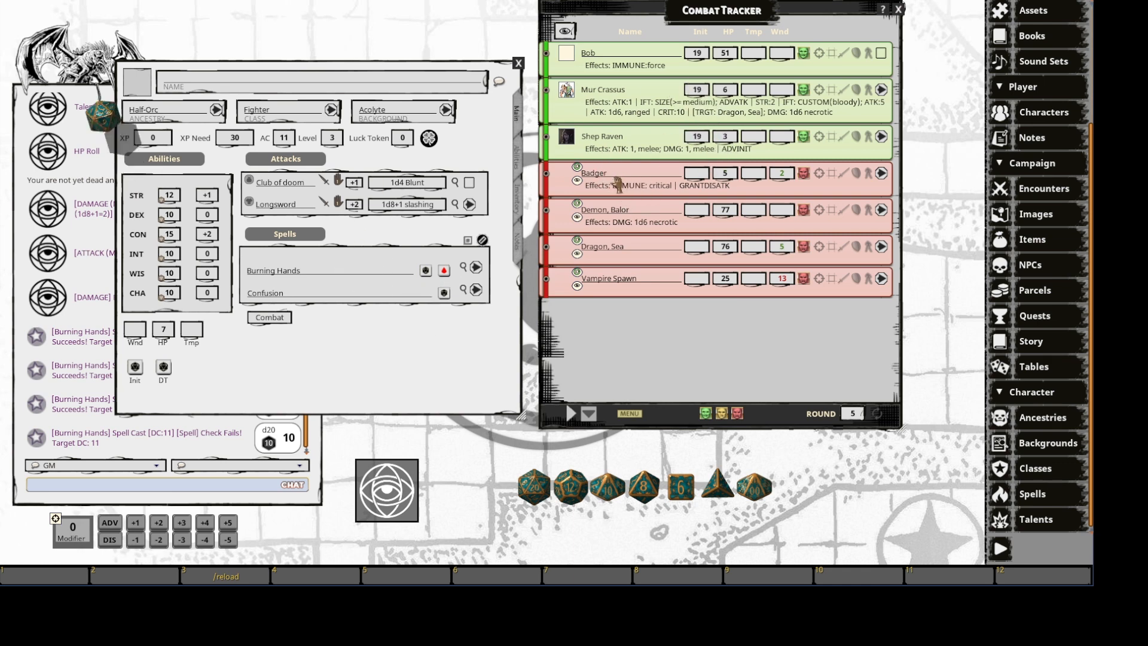
left_click_drag(471, 344, 777, 201)
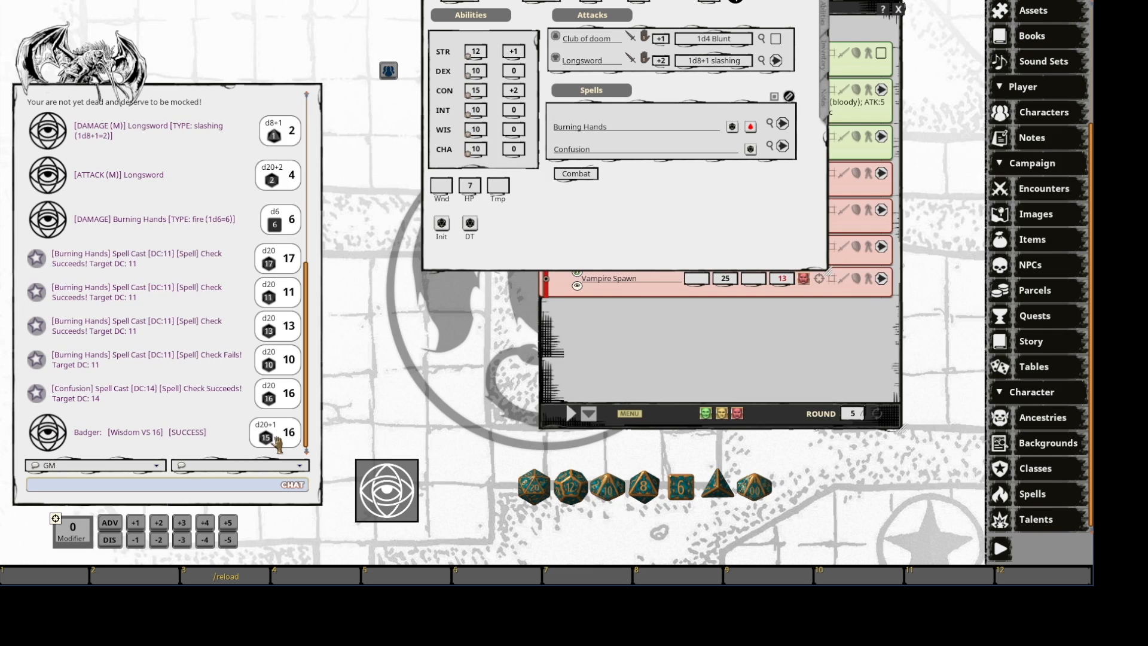
left_click_drag(562, 237, 272, 332)
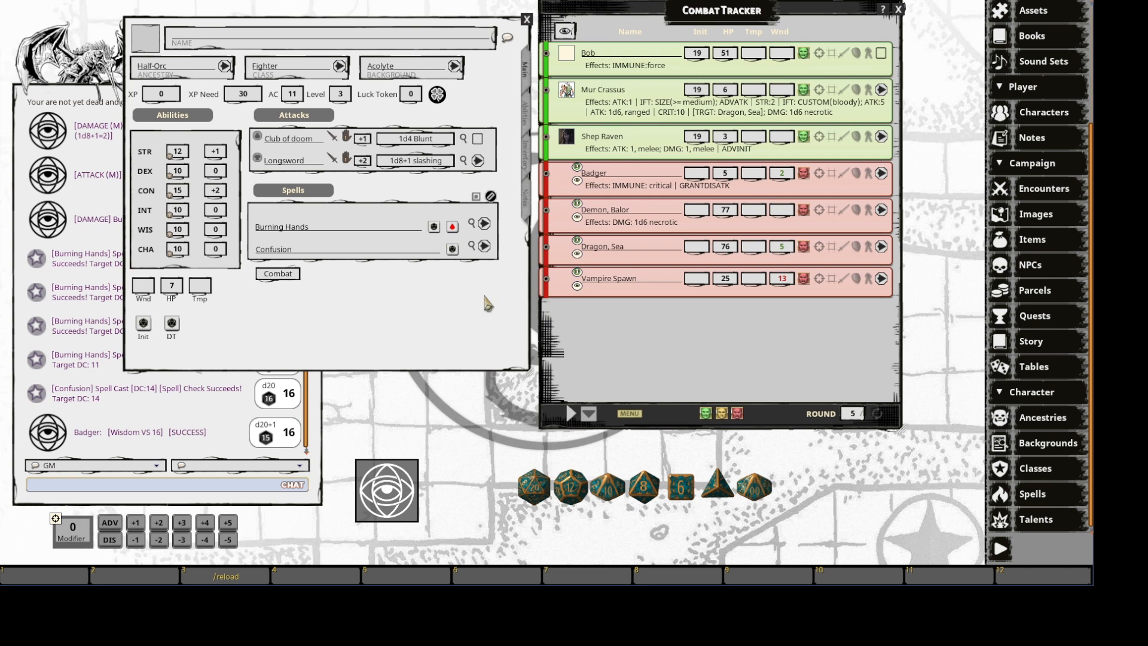
Expand Confusion's effect details and apply the "Confusion; focus" effect to the Badger in the combat tracker.
left_click(484, 246)
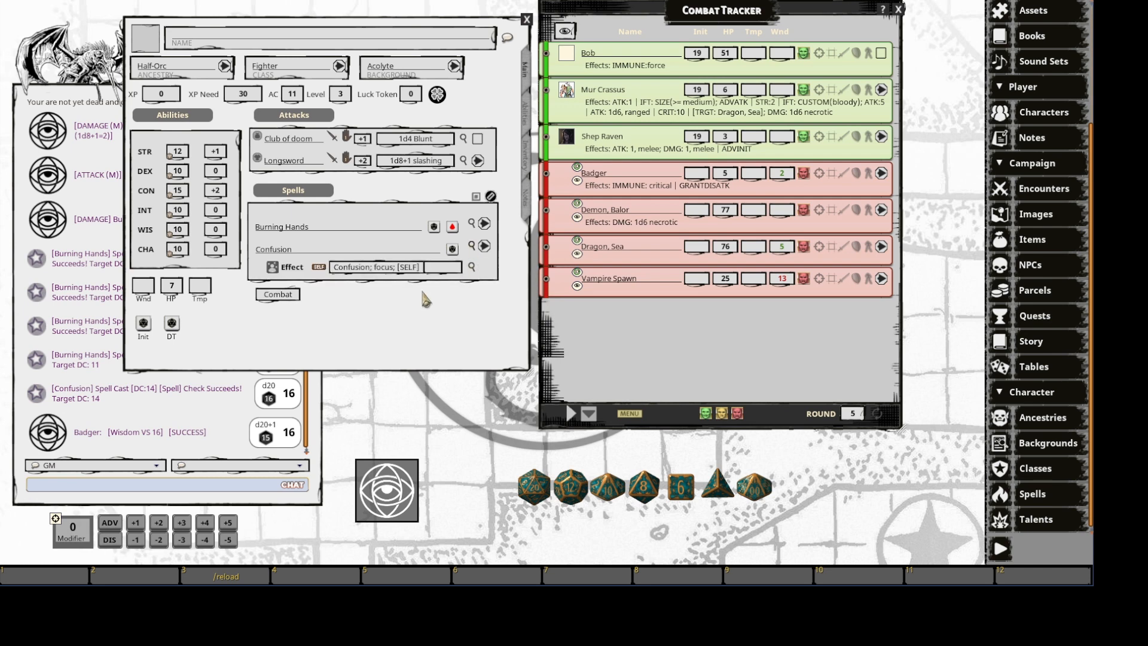
left_click_drag(284, 272, 278, 272)
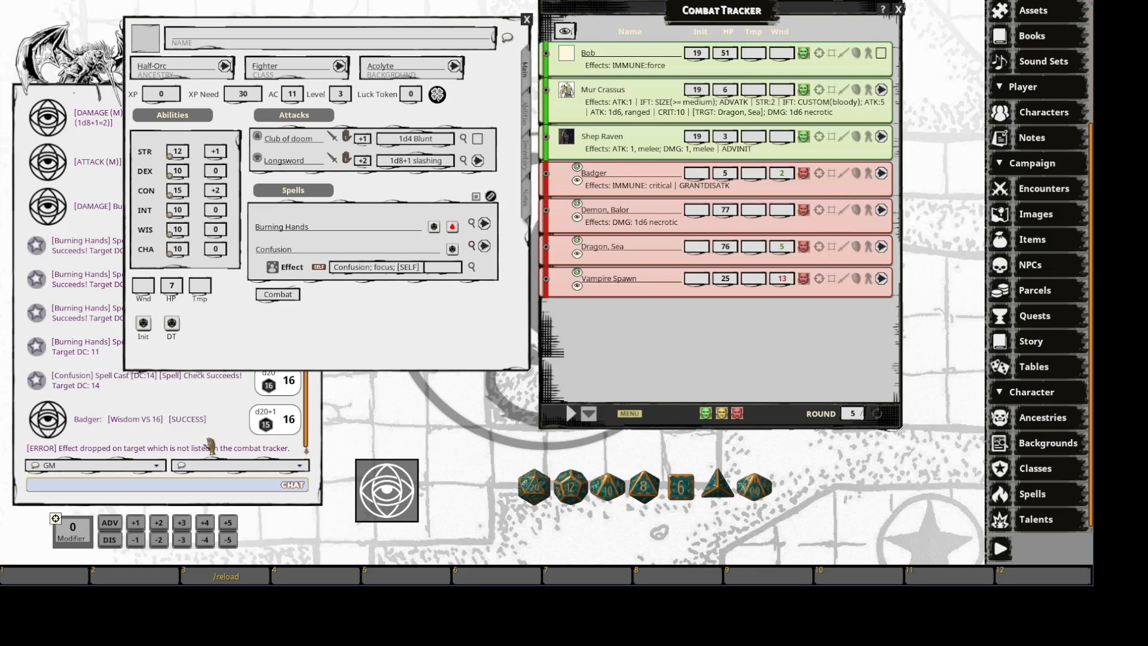
left_click_drag(276, 274, 609, 182)
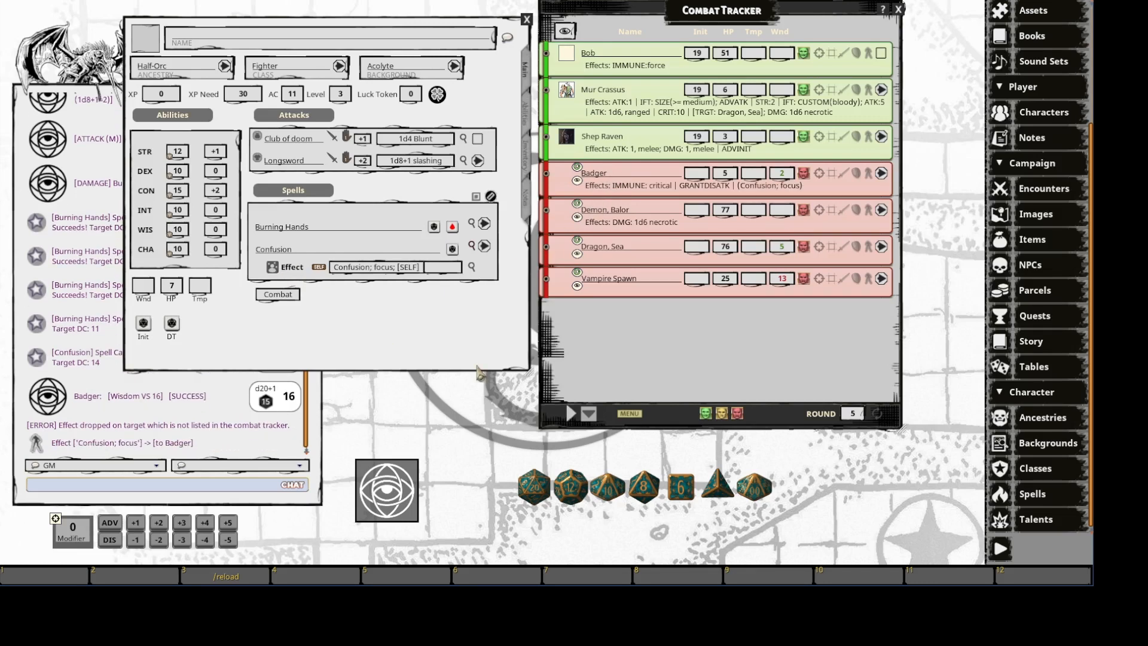
Open the character's Confusion spell to review its casting and opposed stat settings, lock the record and close it.
left_click_drag(366, 343, 502, 365)
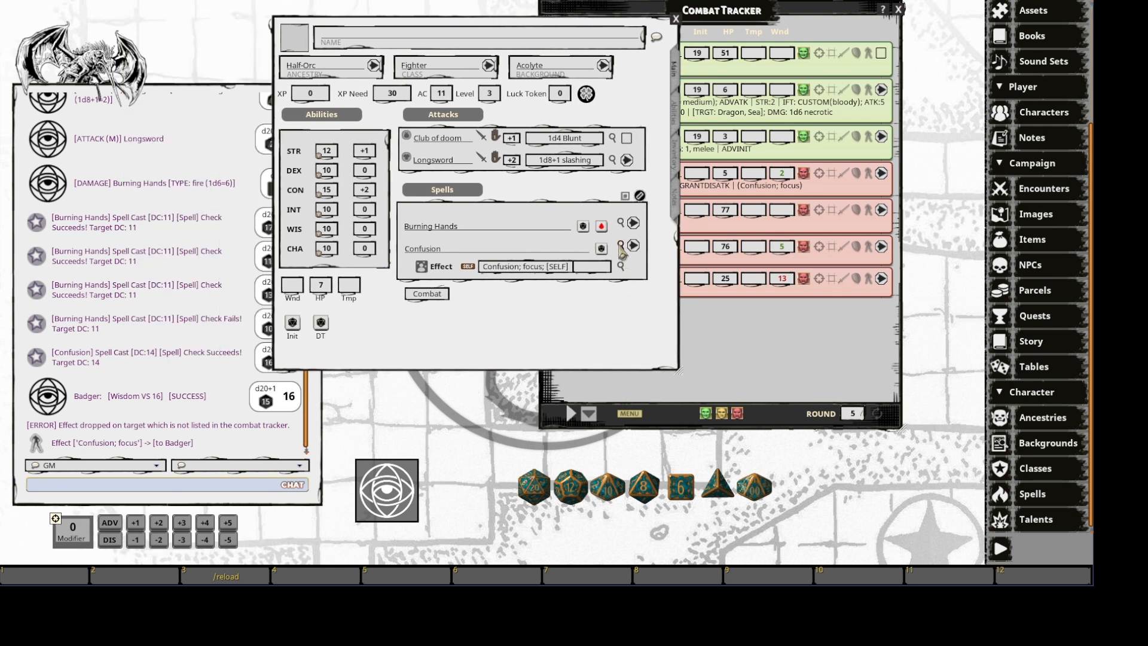
left_click(637, 258)
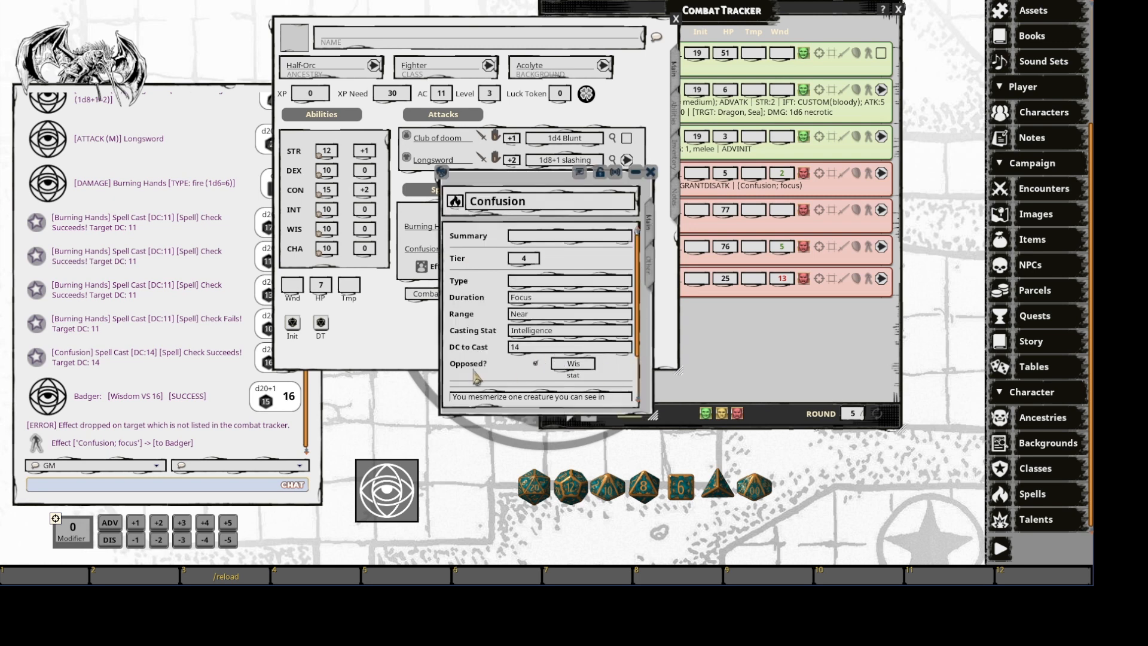
left_click(600, 173)
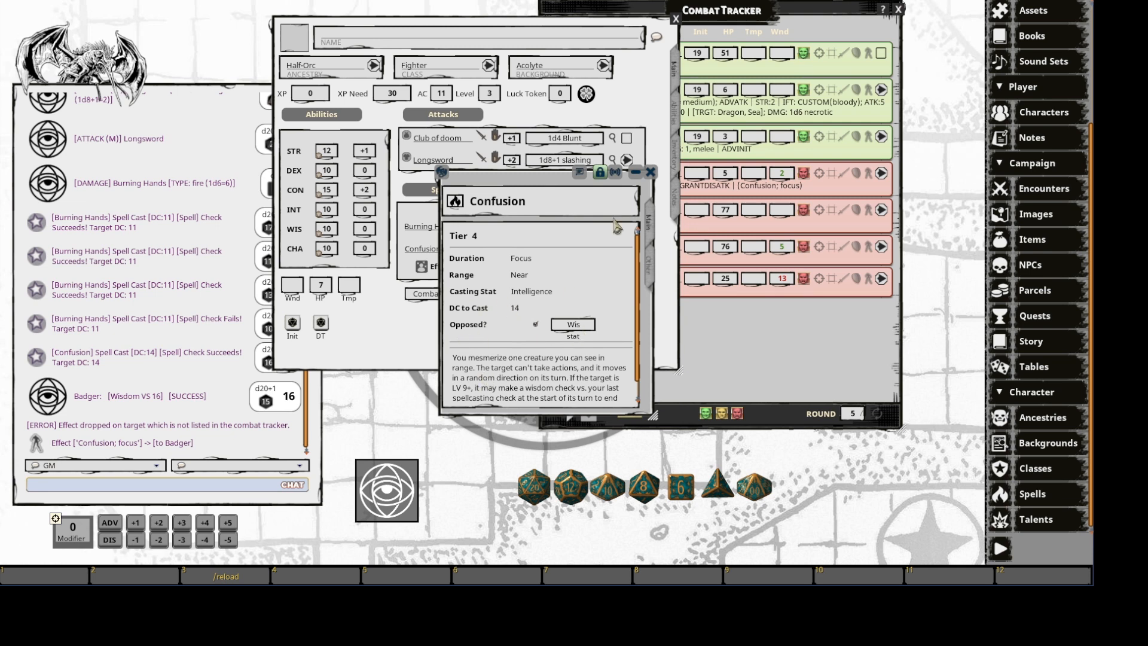
left_click(650, 172)
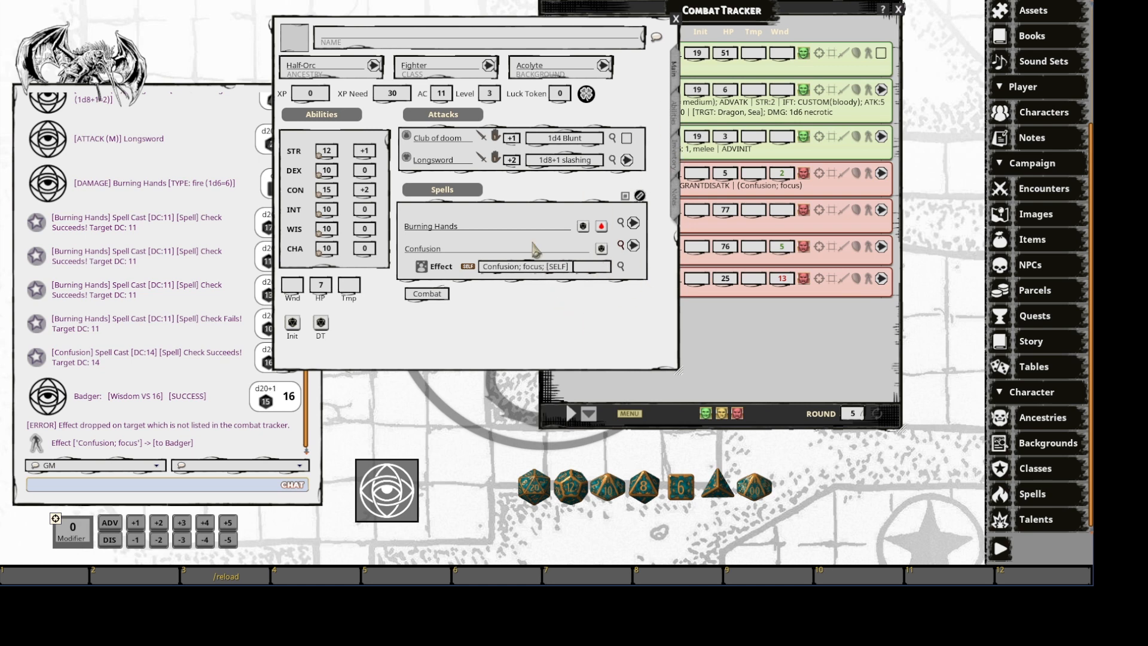
Review the character's inventory and the Character Effects in the notes, keeping the combat tracker uncovered.
left_click(675, 171)
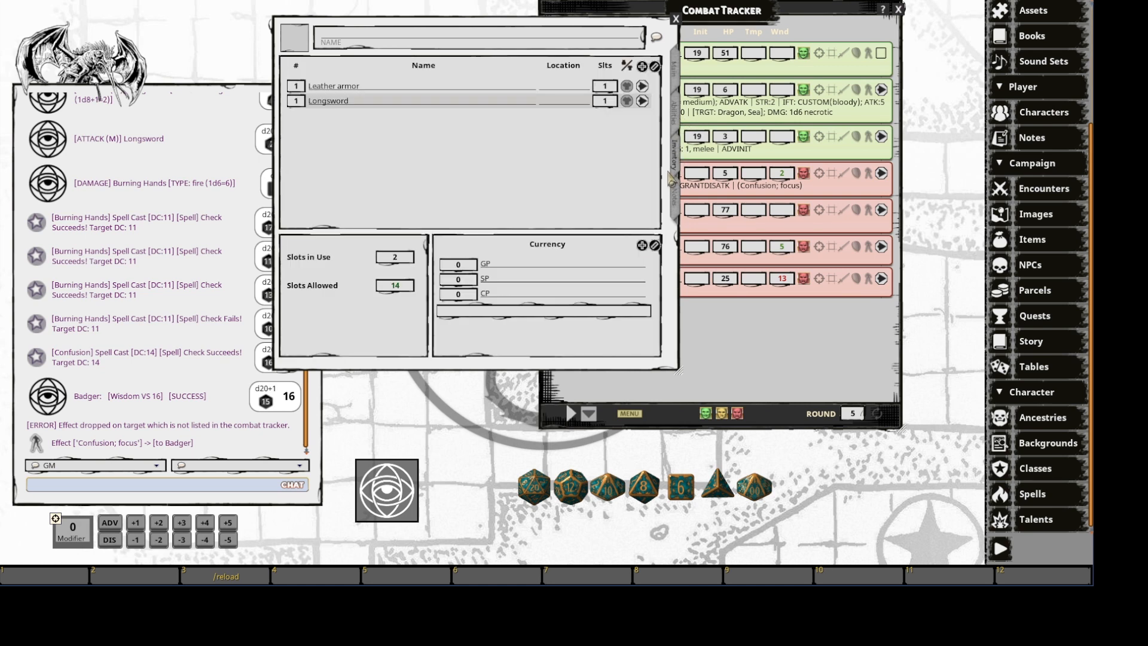
left_click(674, 206)
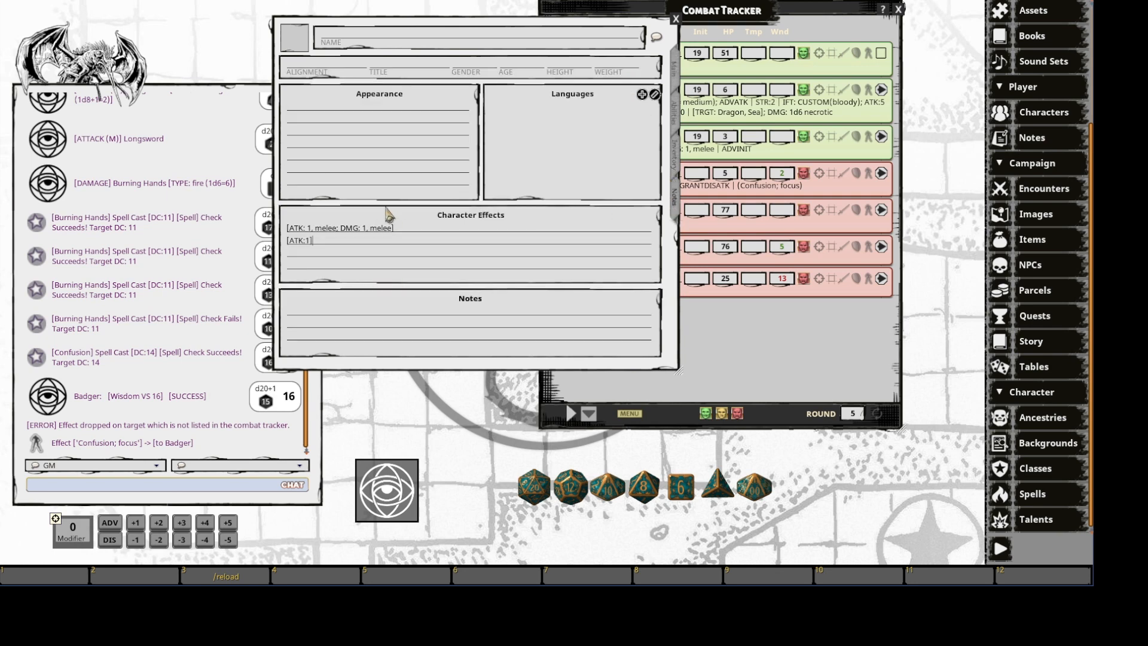
left_click_drag(409, 26, 261, 33)
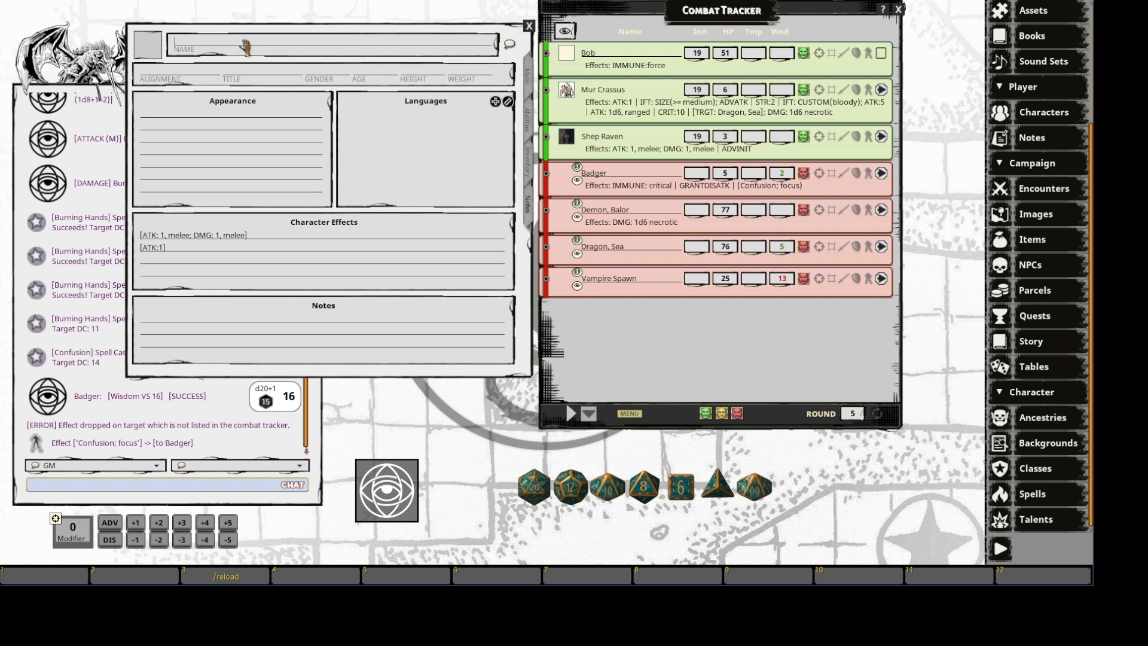
Name the character Bob and set the Amy.webm image from the Data folder as the portrait.
left_click(142, 48)
left_click(548, 269)
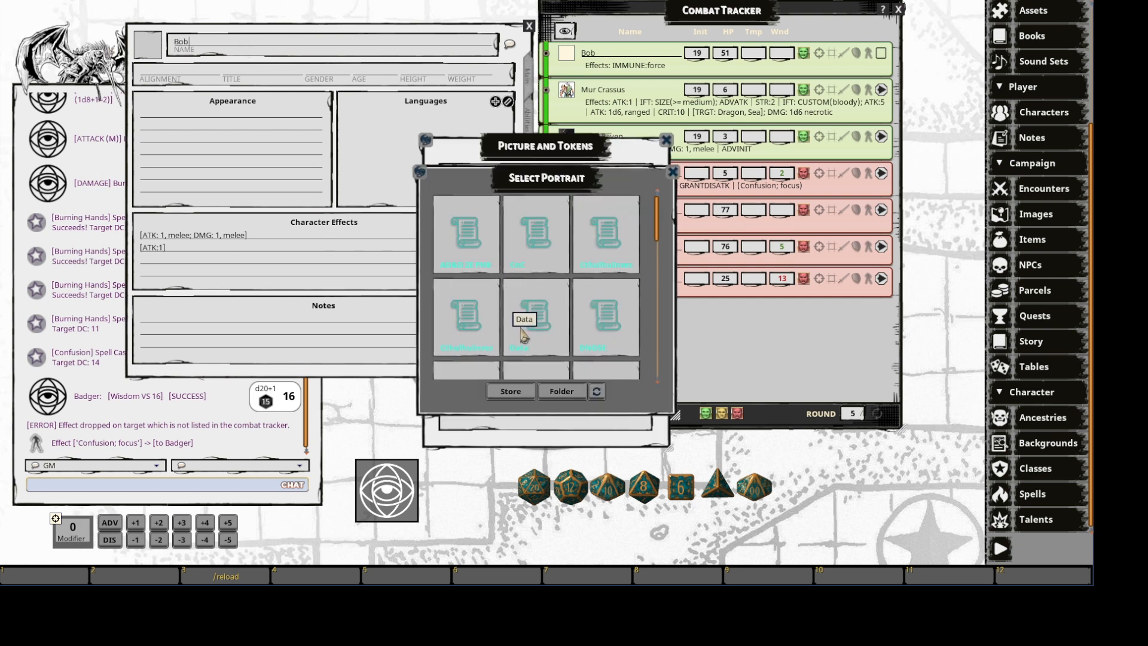
left_click(541, 325)
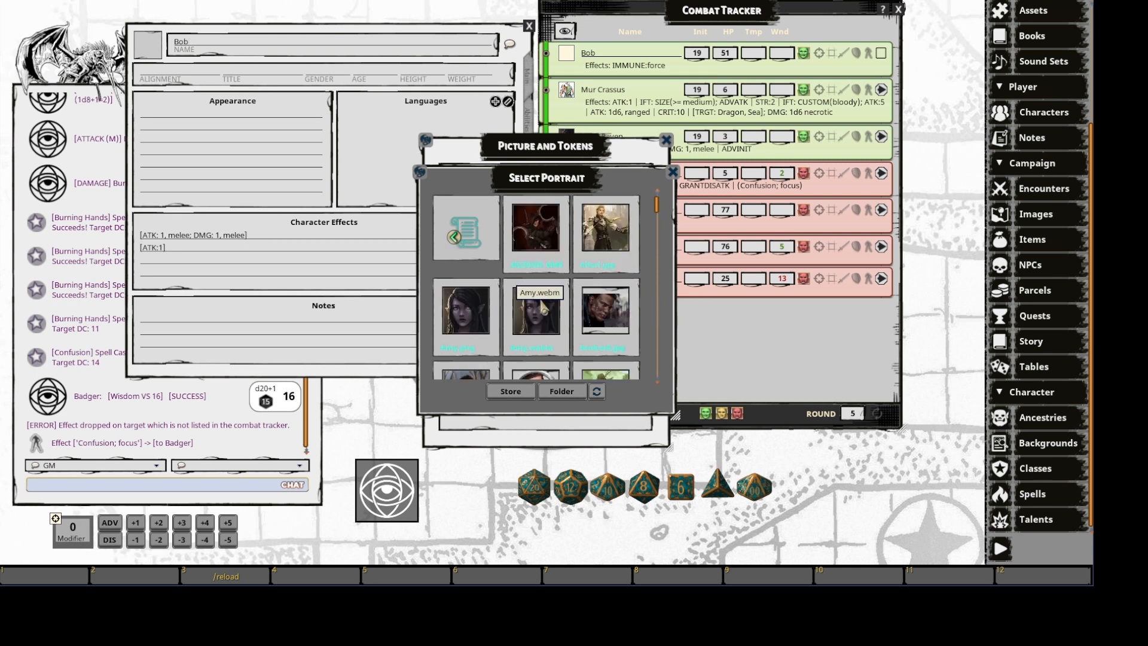
left_click(547, 317)
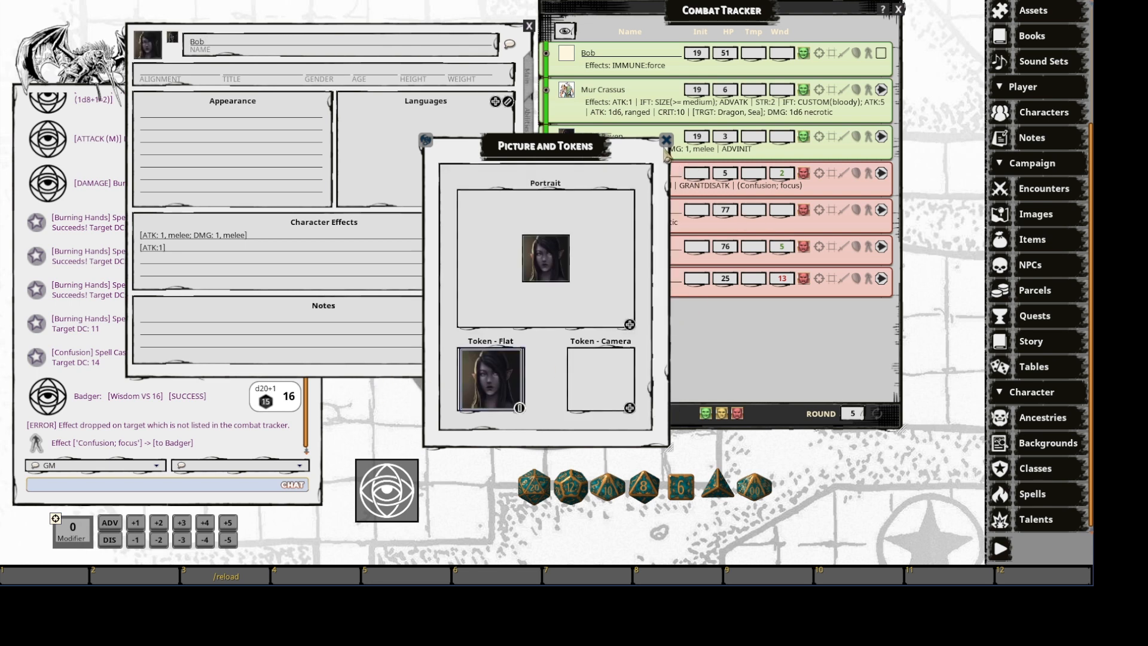
left_click(666, 140)
Add the new Bob character to the combat tracker using its token and expand its effects list.
left_click_drag(163, 57, 589, 379)
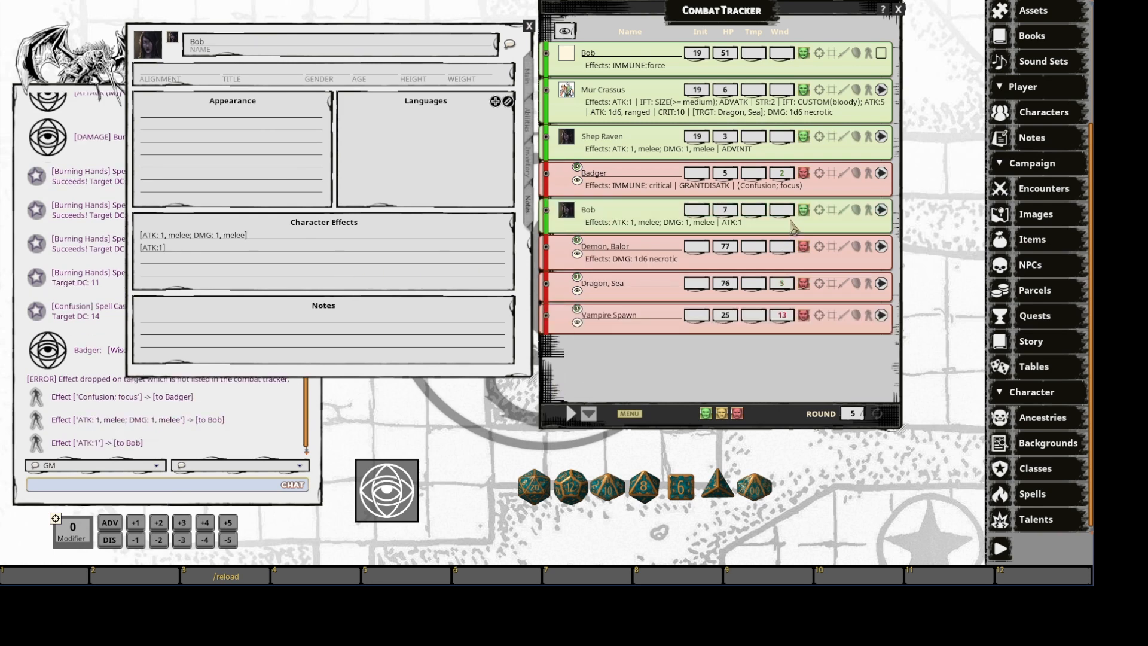
left_click(868, 210)
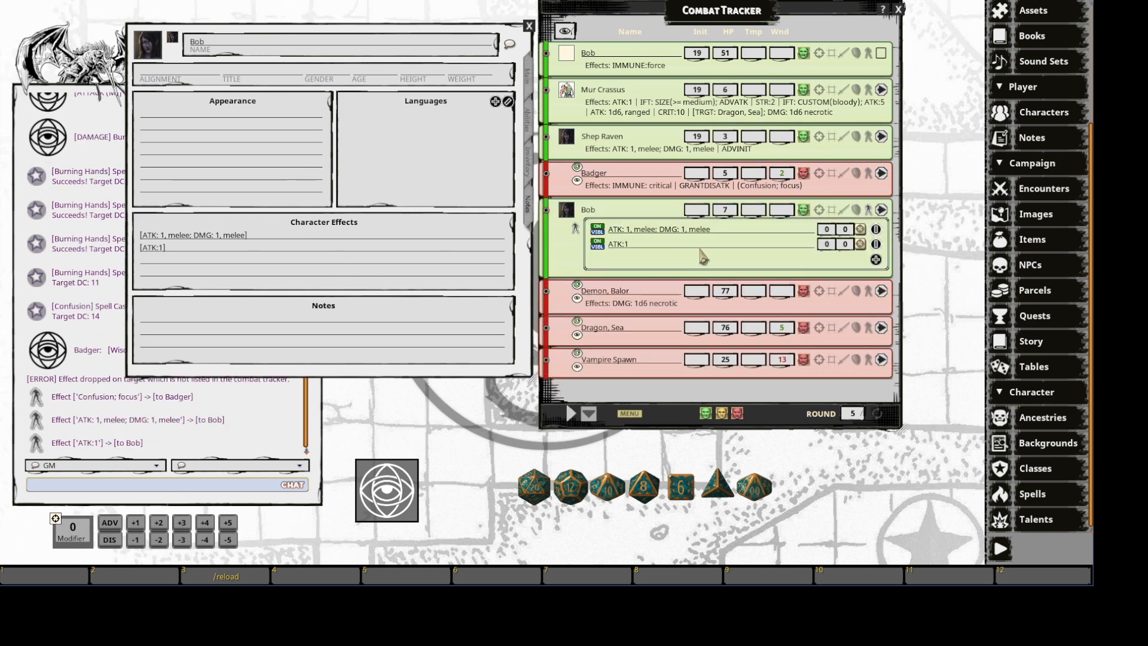
Roll Bob's Club of doom attack and damage from the main sheet, uncovering the chat to check the effect bonuses.
left_click(530, 77)
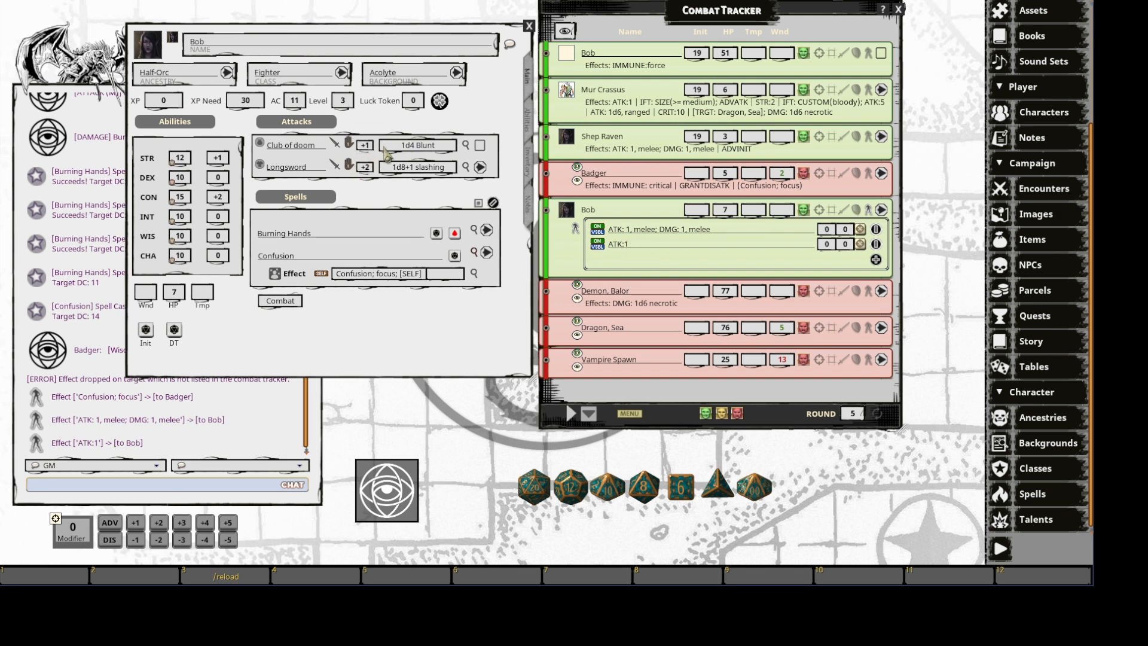
double_click(365, 145)
left_click_drag(350, 36, 437, 3)
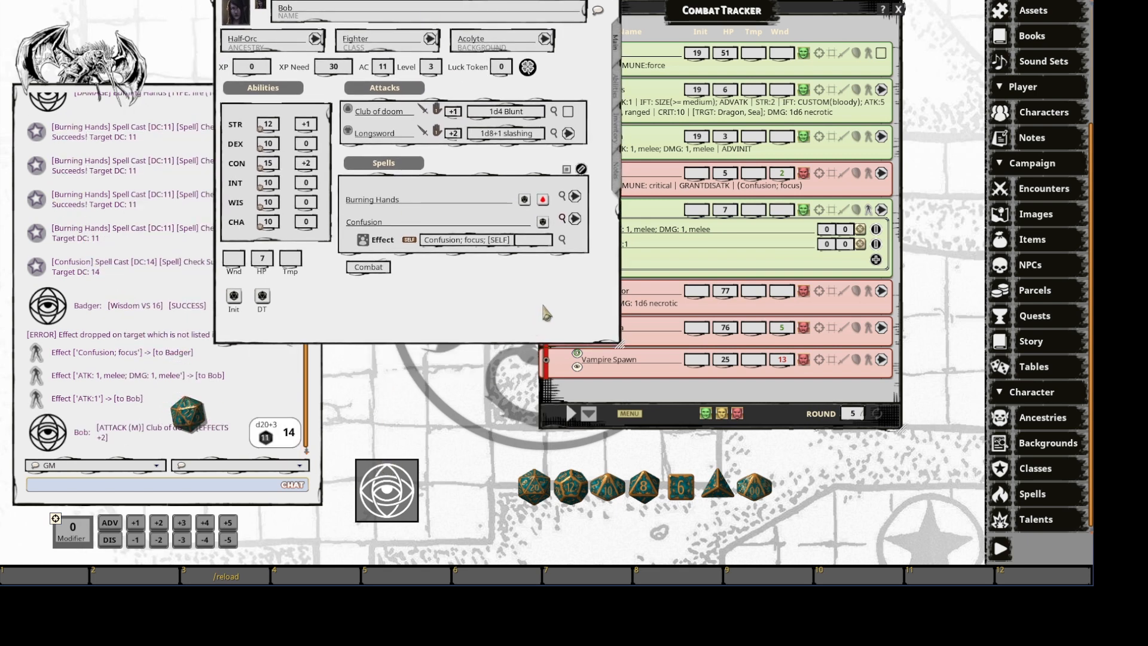
left_click_drag(540, 300, 479, 327)
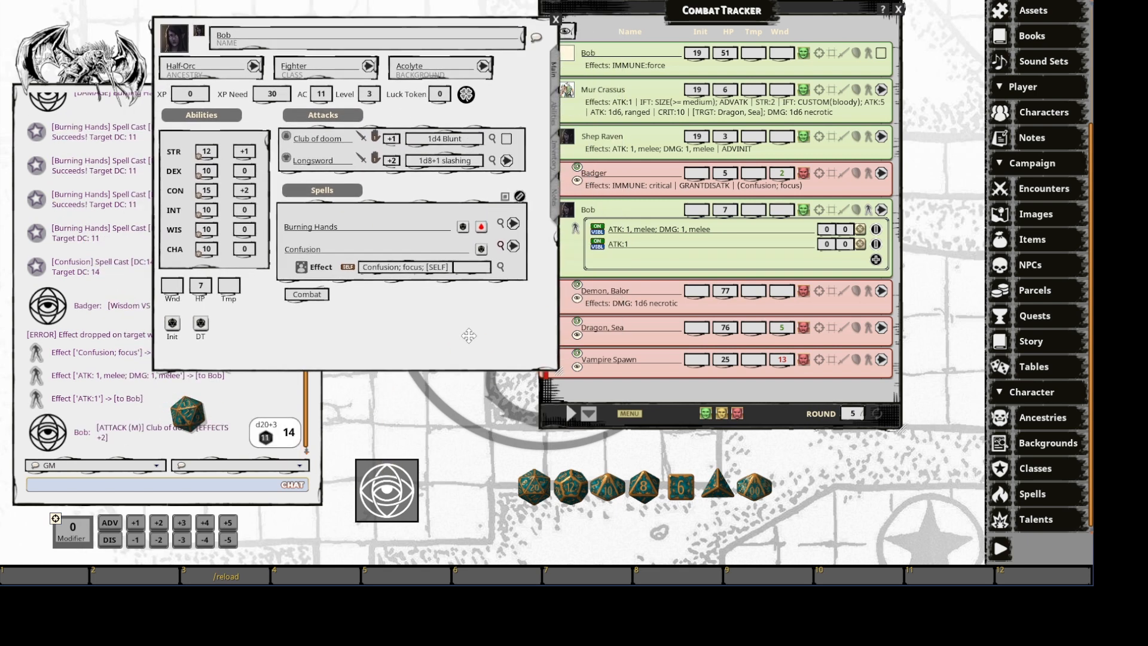
double_click(446, 138)
left_click_drag(426, 320, 509, 299)
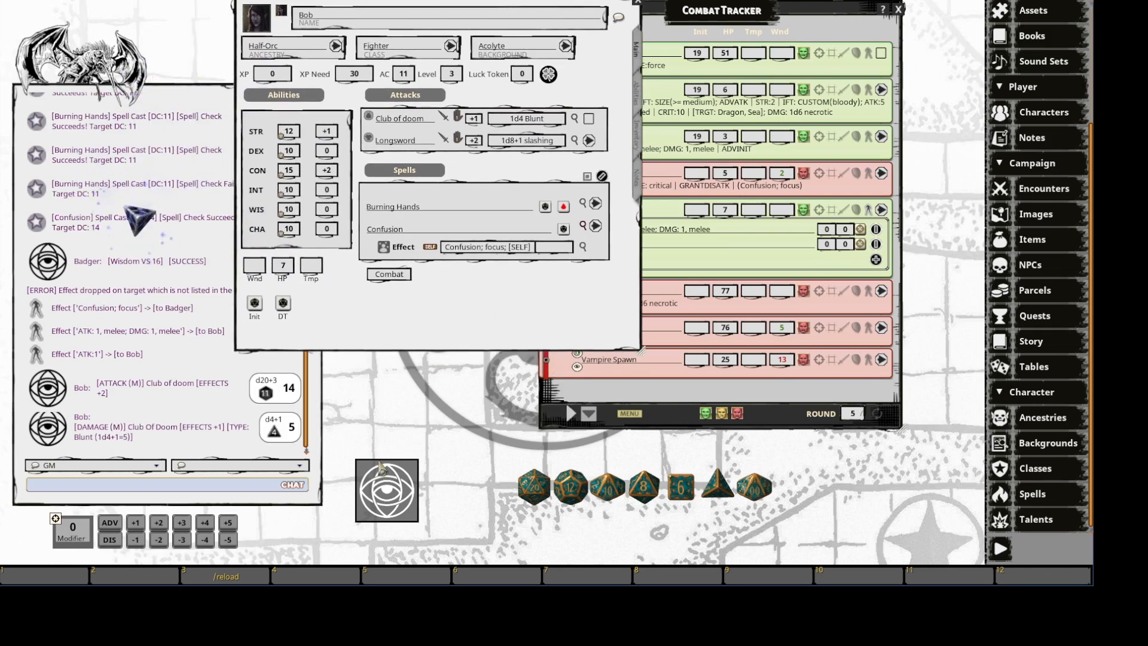
left_click_drag(483, 336, 390, 355)
Review Bob's inventory, notes and talents, and close the character sheet.
left_click(537, 179)
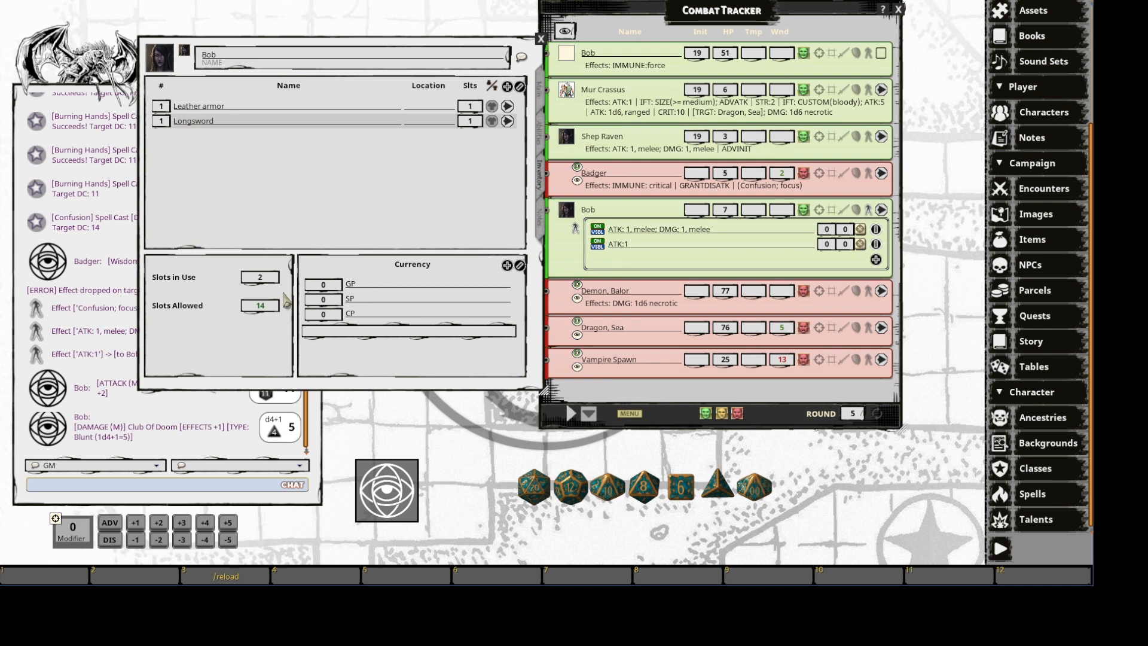
left_click(540, 215)
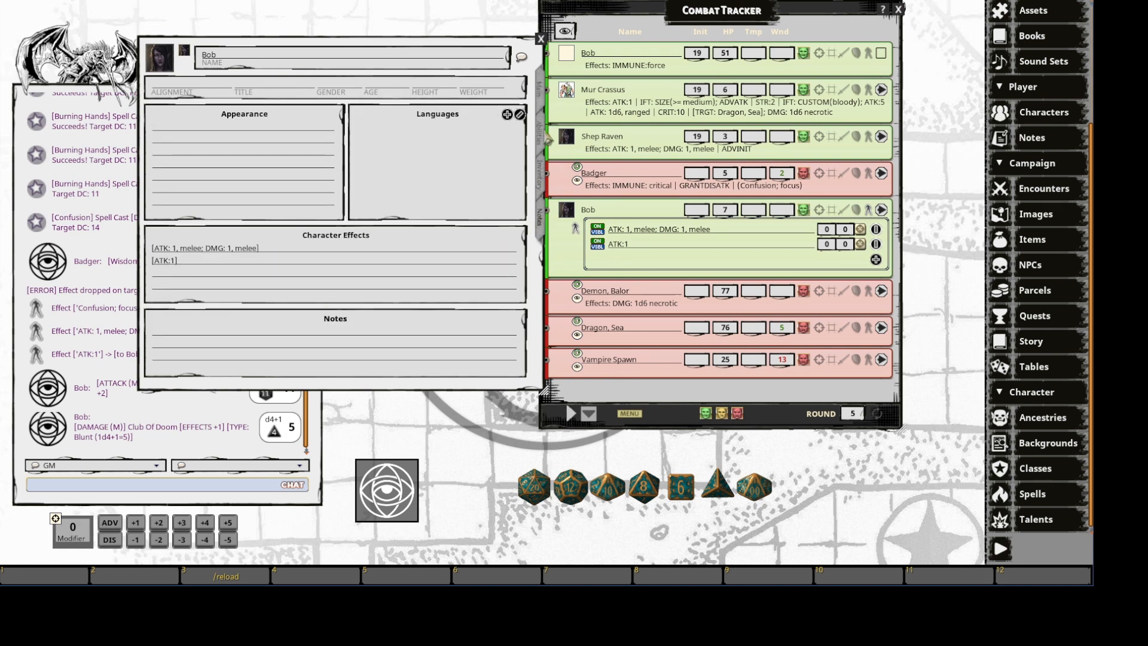
left_click(545, 134)
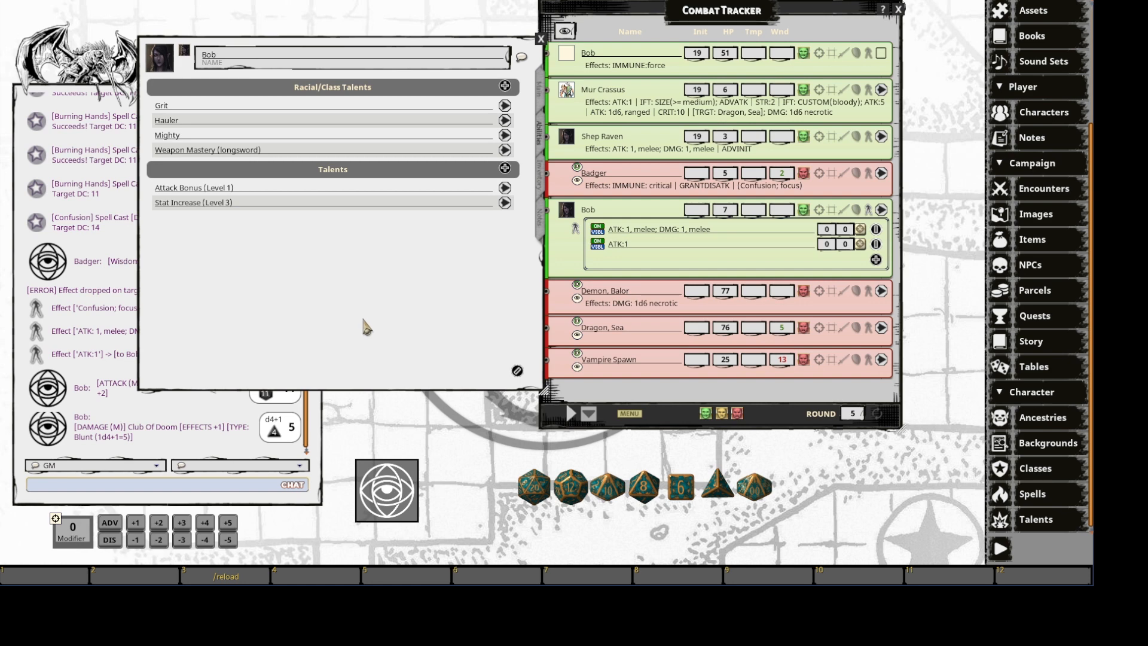
left_click(541, 39)
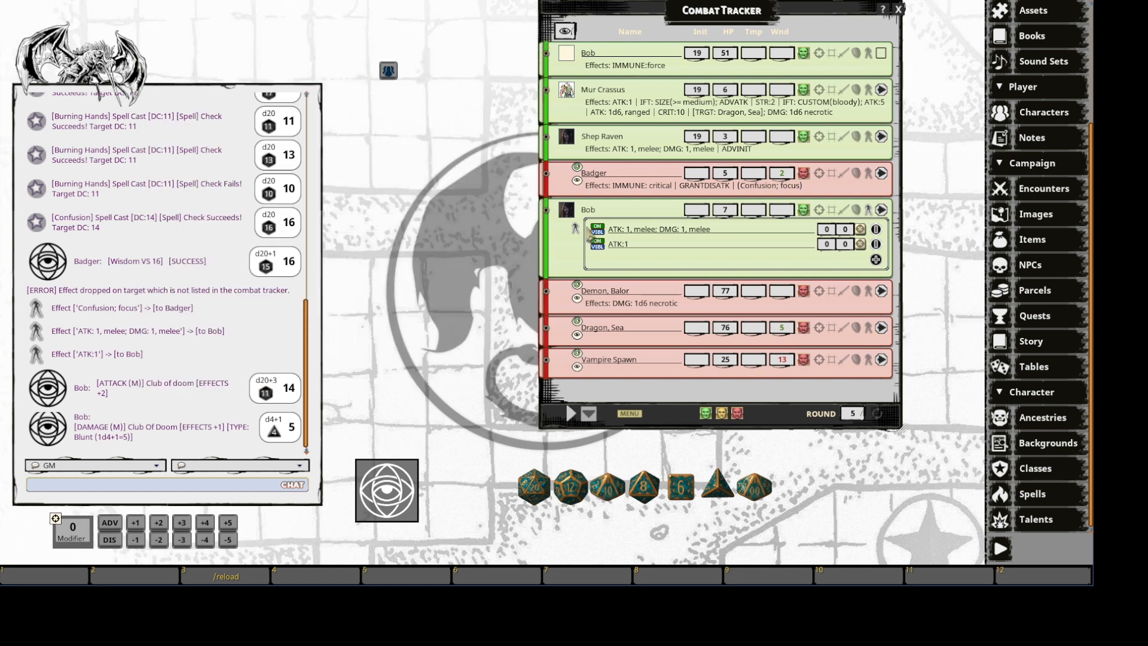